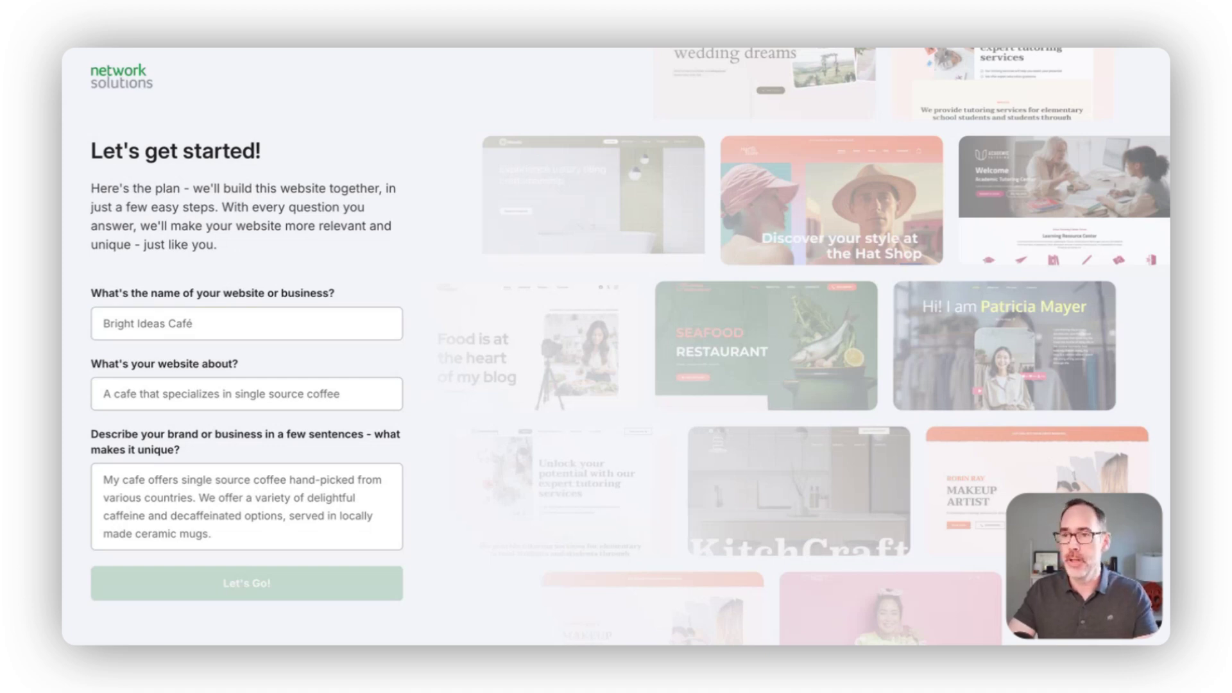
# Fill in the business name, topic 'Seafood Restaurant' and the Gloucester family seafood description, then submit.
pyautogui.click(106, 324)
pyautogui.hotkey('ctrl', 'a')
pyautogui.write("Brian's New England Seafood")
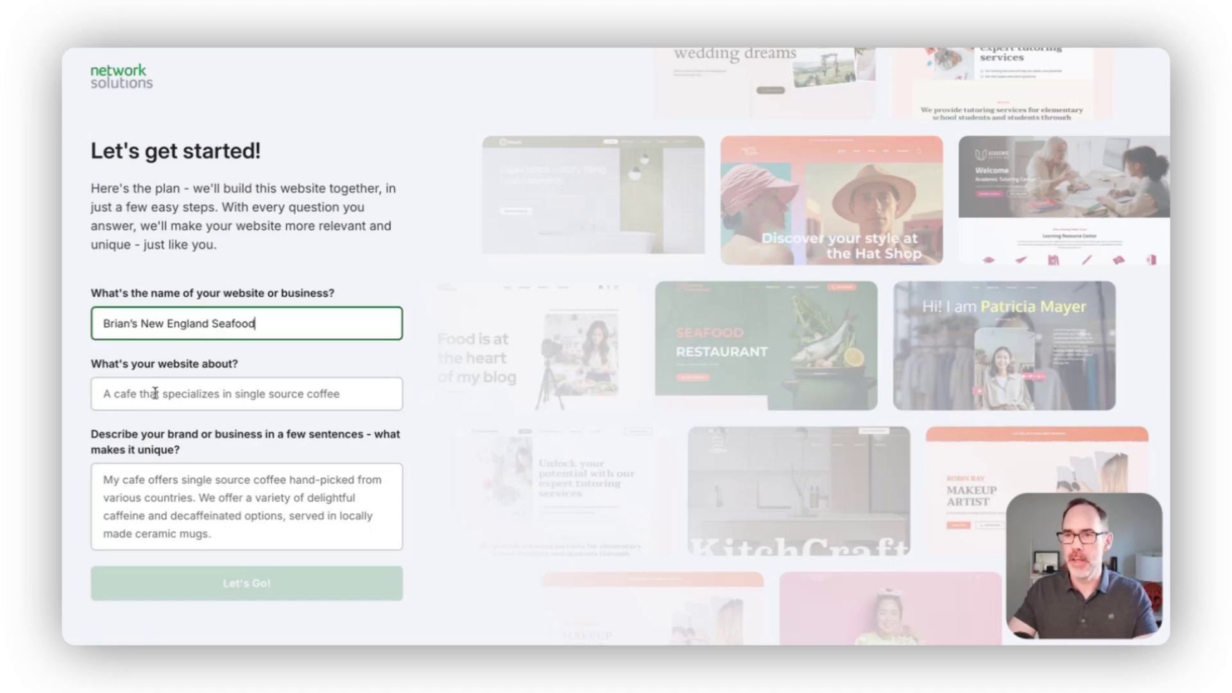
pyautogui.click(139, 406)
pyautogui.hotkey('ctrl', 'a')
pyautogui.write('Seafood Restaurant')
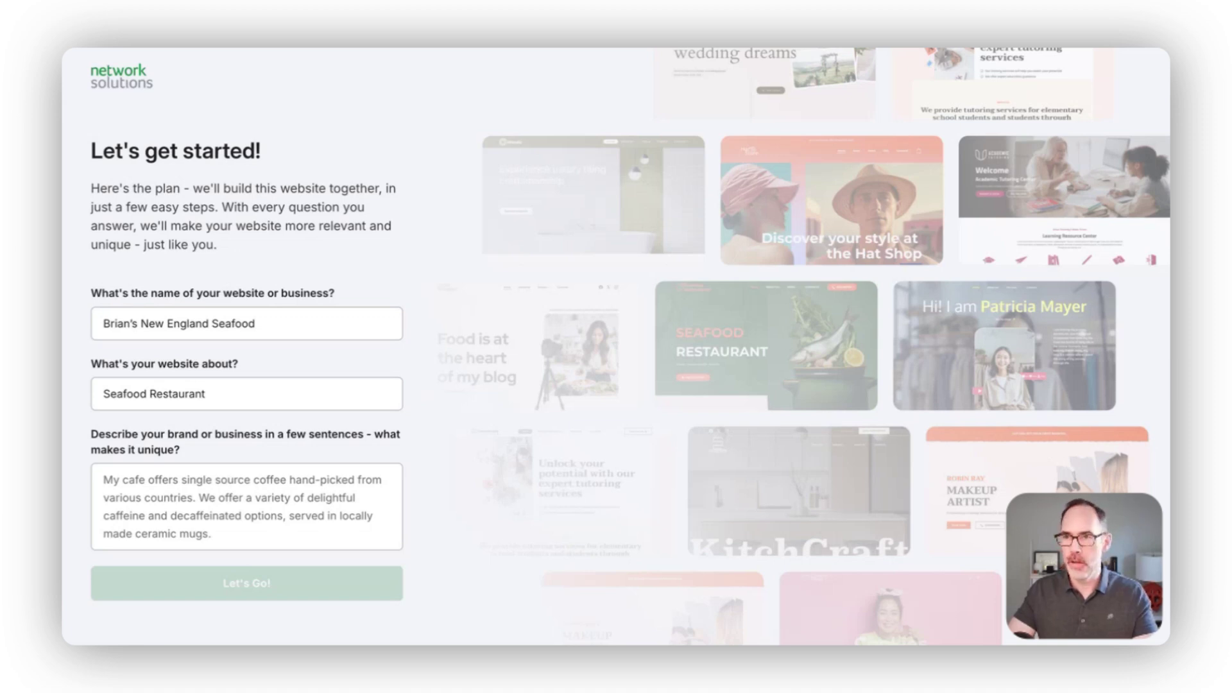
pyautogui.click(185, 501)
pyautogui.write('We are a family owned seafood restaurant located in Gloucester, Massachusetts that serves fresh seafood and lobster rolls daily.')
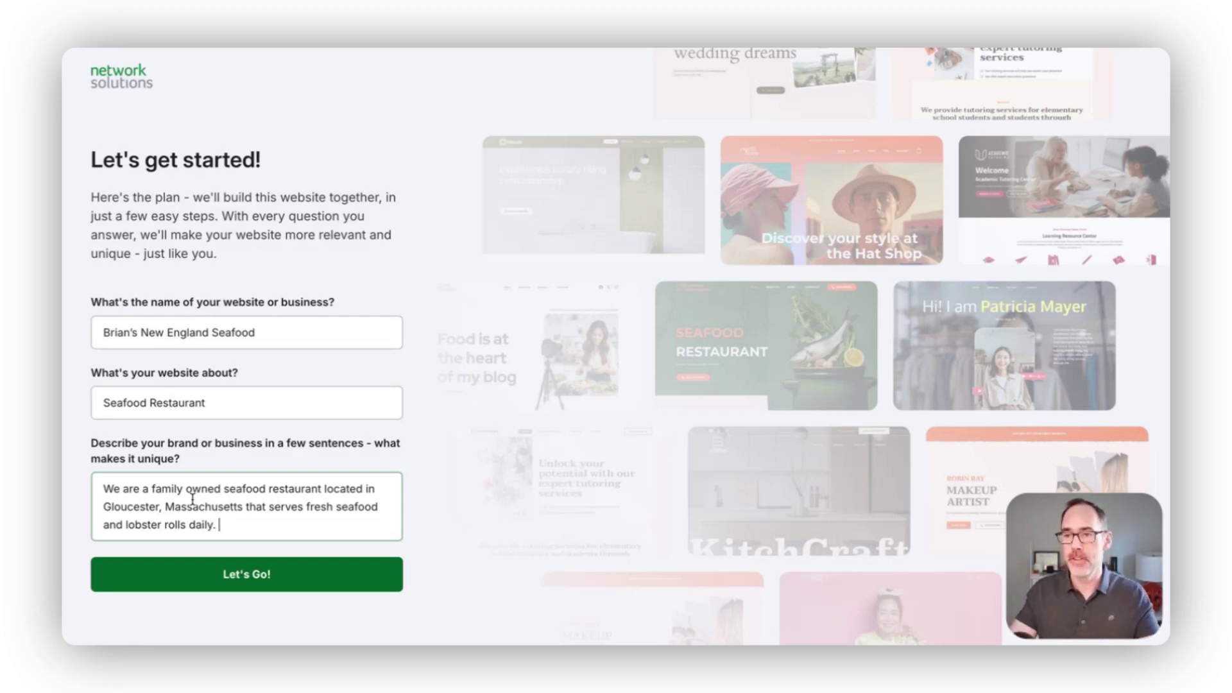
pyautogui.click(292, 591)
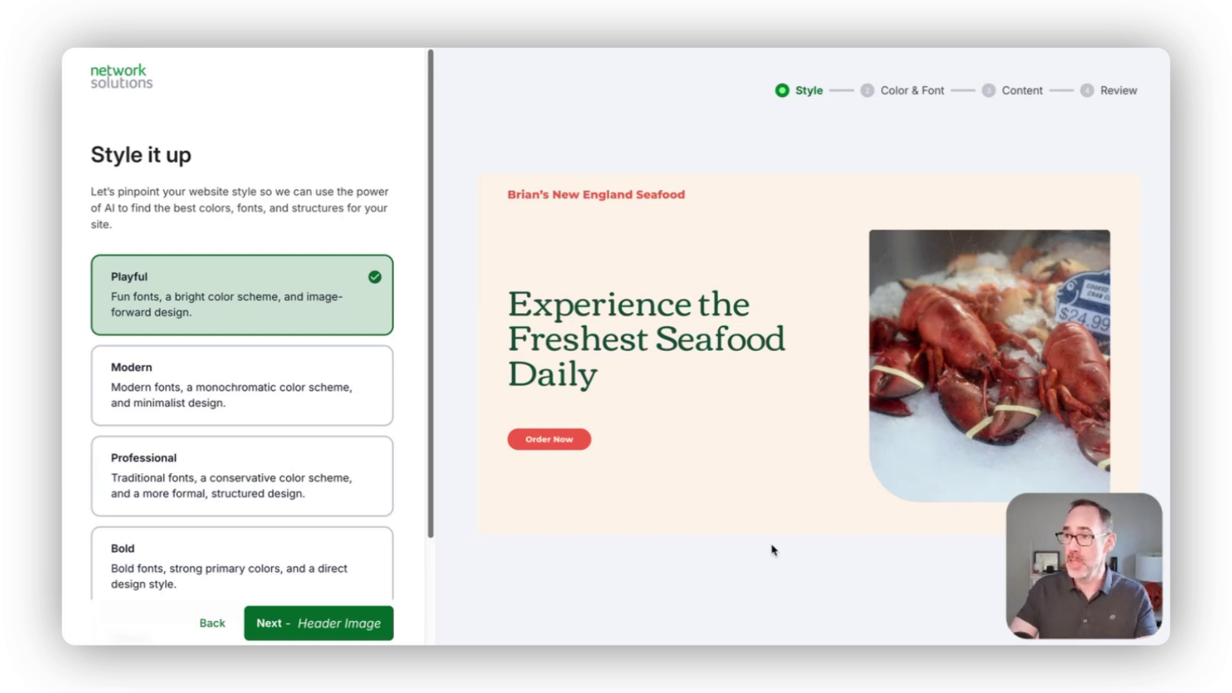
# Compare the Modern, Professional, Bold, Classic and Playful styles, then settle on Modern and continue.
pyautogui.click(342, 400)
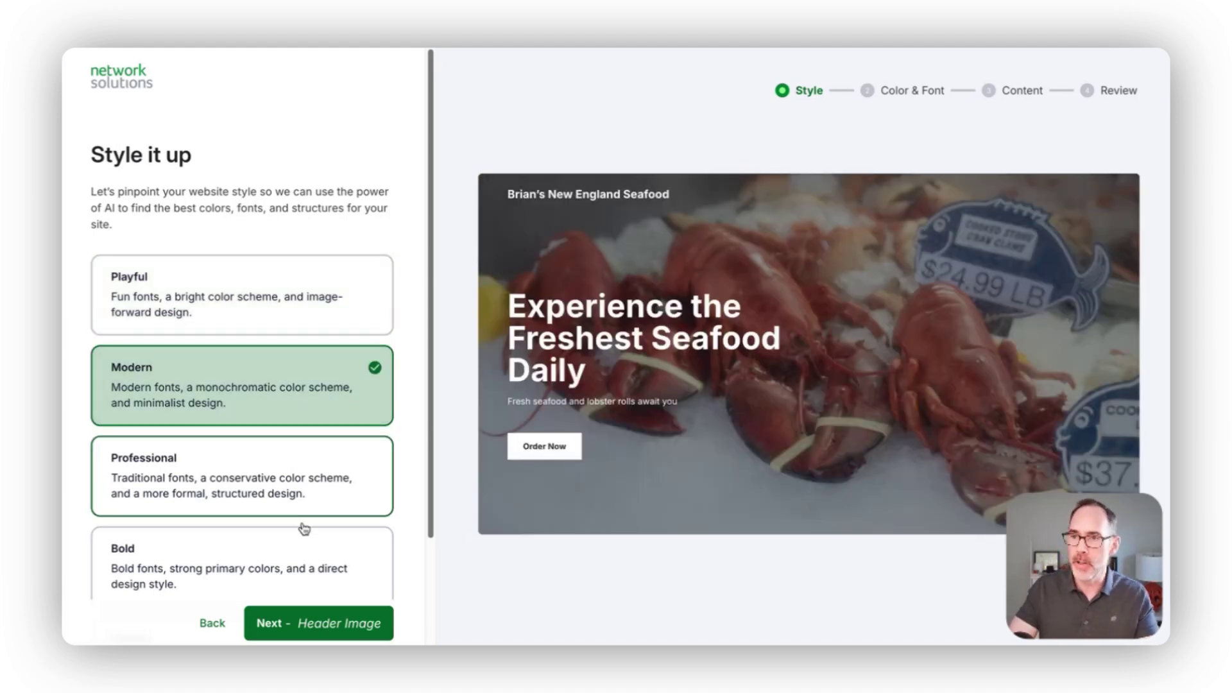
pyautogui.click(326, 493)
pyautogui.scroll(-2, 324, 495)
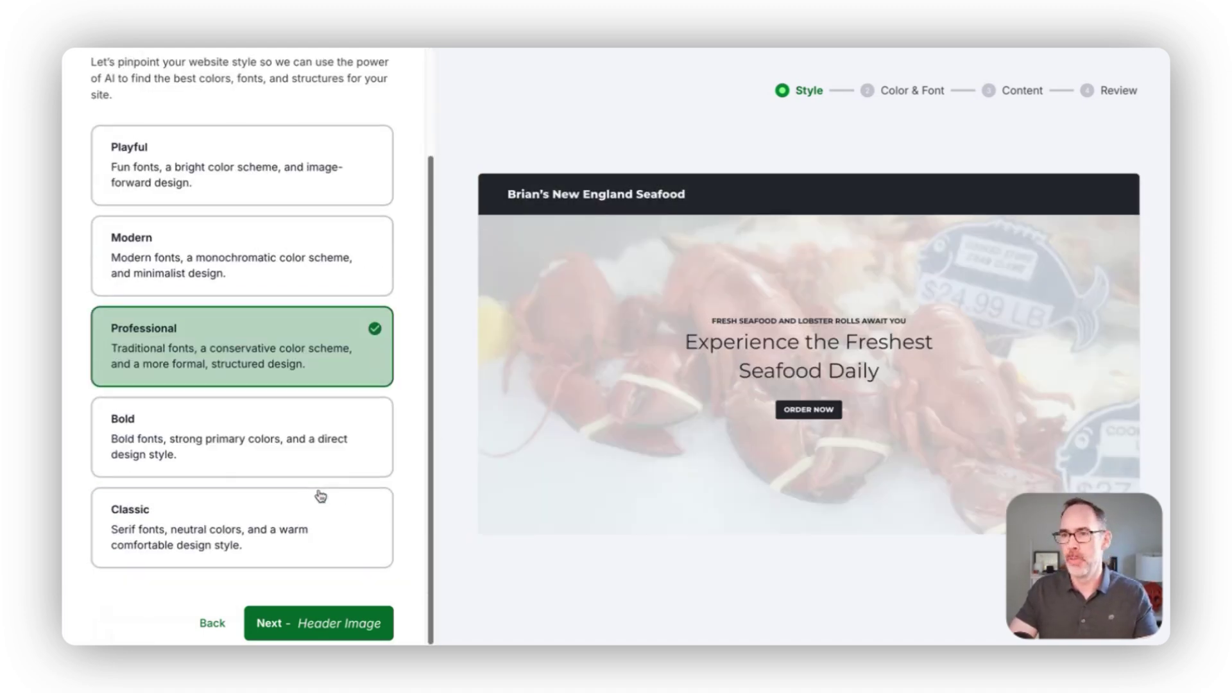
pyautogui.click(331, 457)
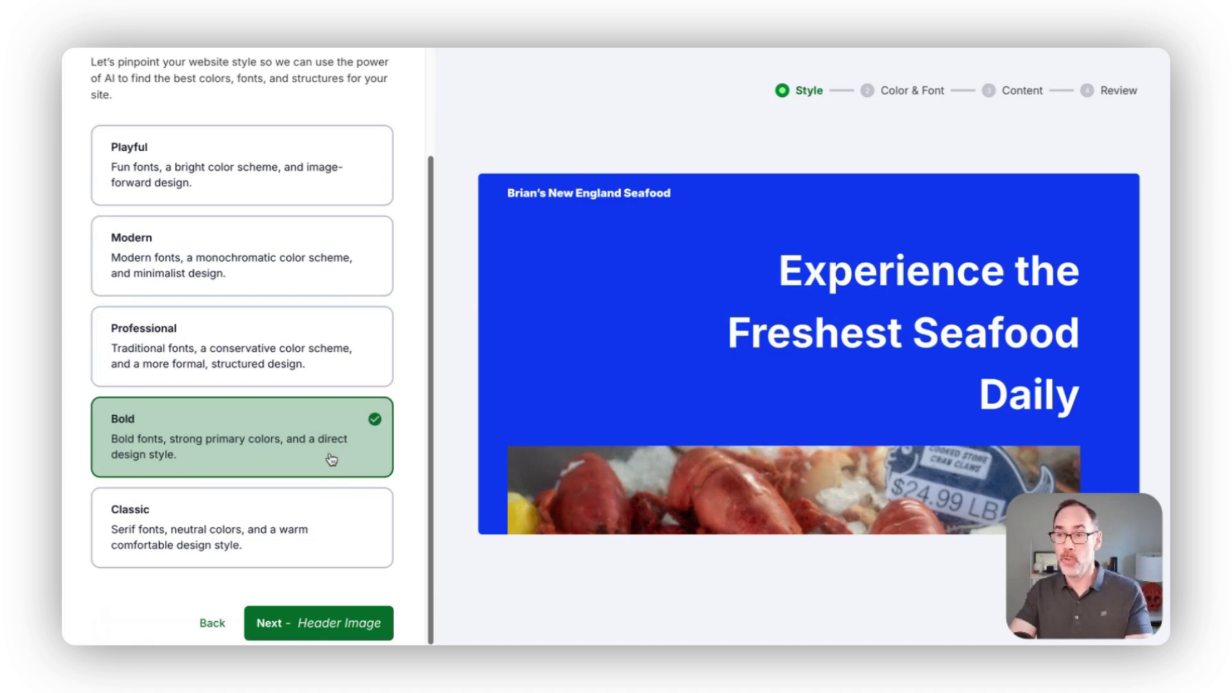
pyautogui.click(327, 500)
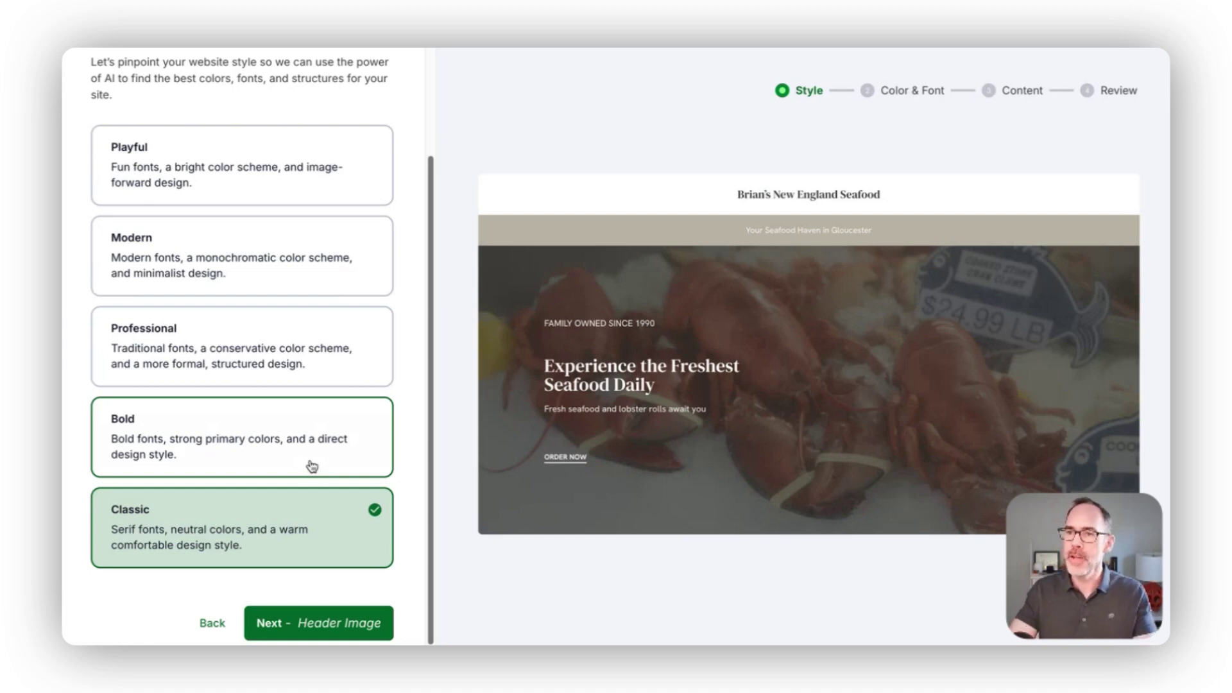
pyautogui.scroll(3, 312, 466)
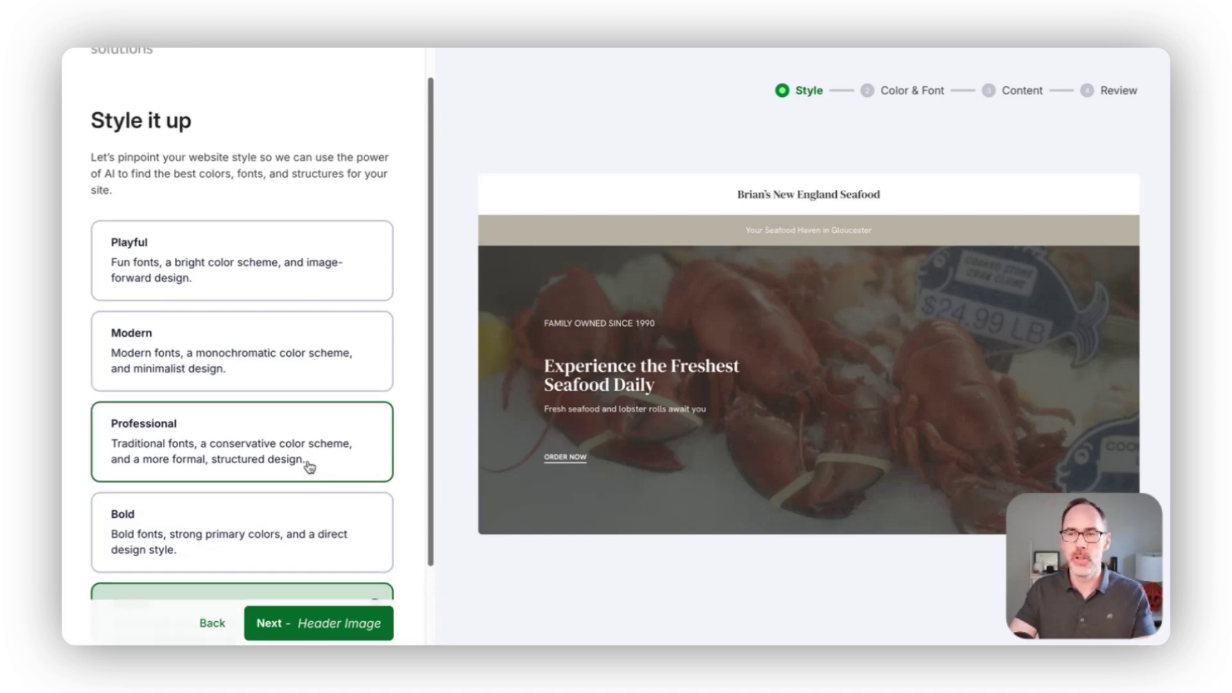
pyautogui.scroll(1, 311, 467)
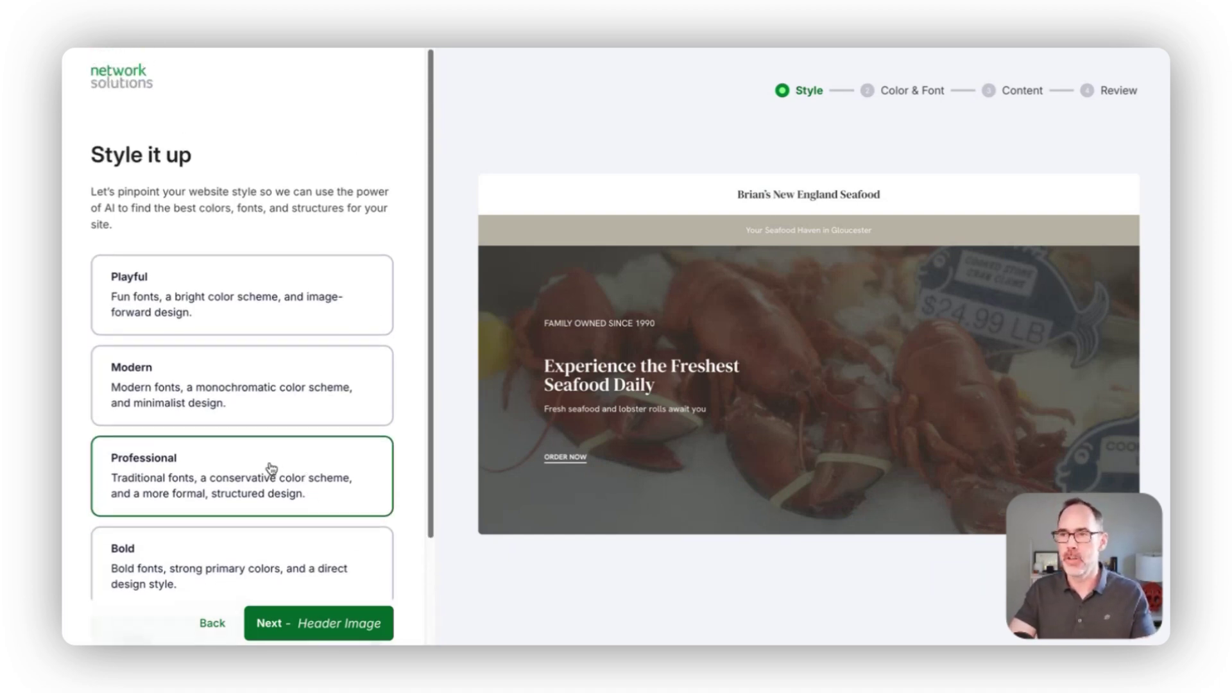
pyautogui.click(286, 328)
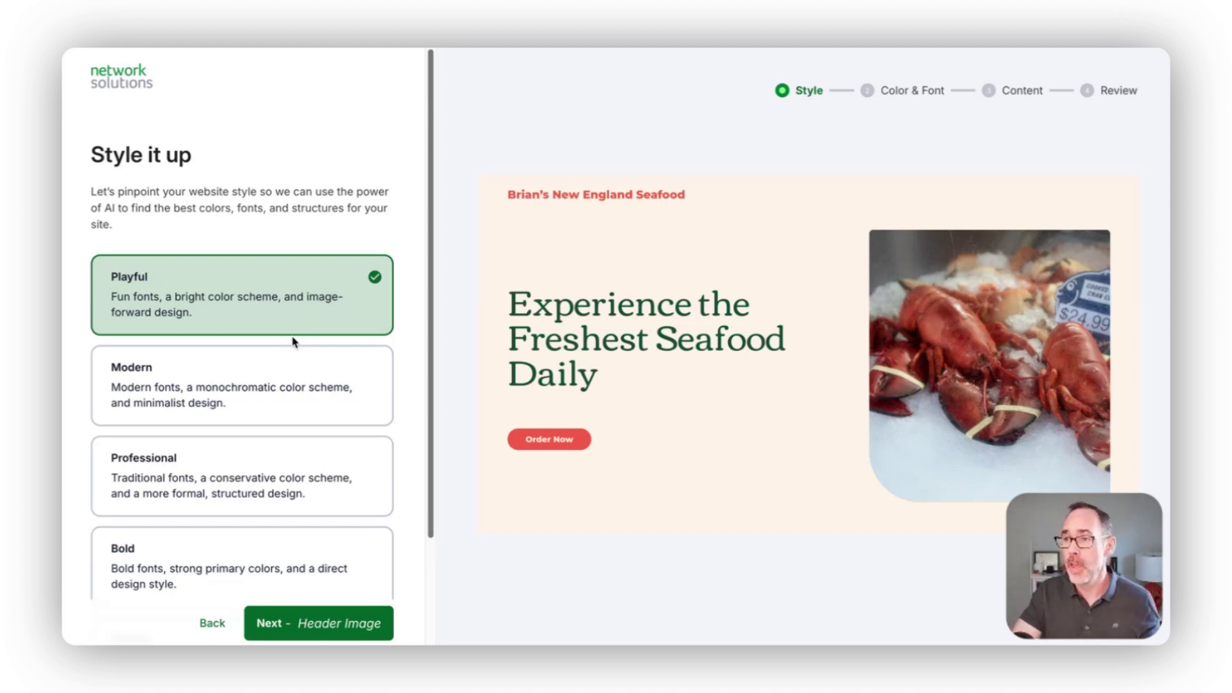
pyautogui.click(295, 366)
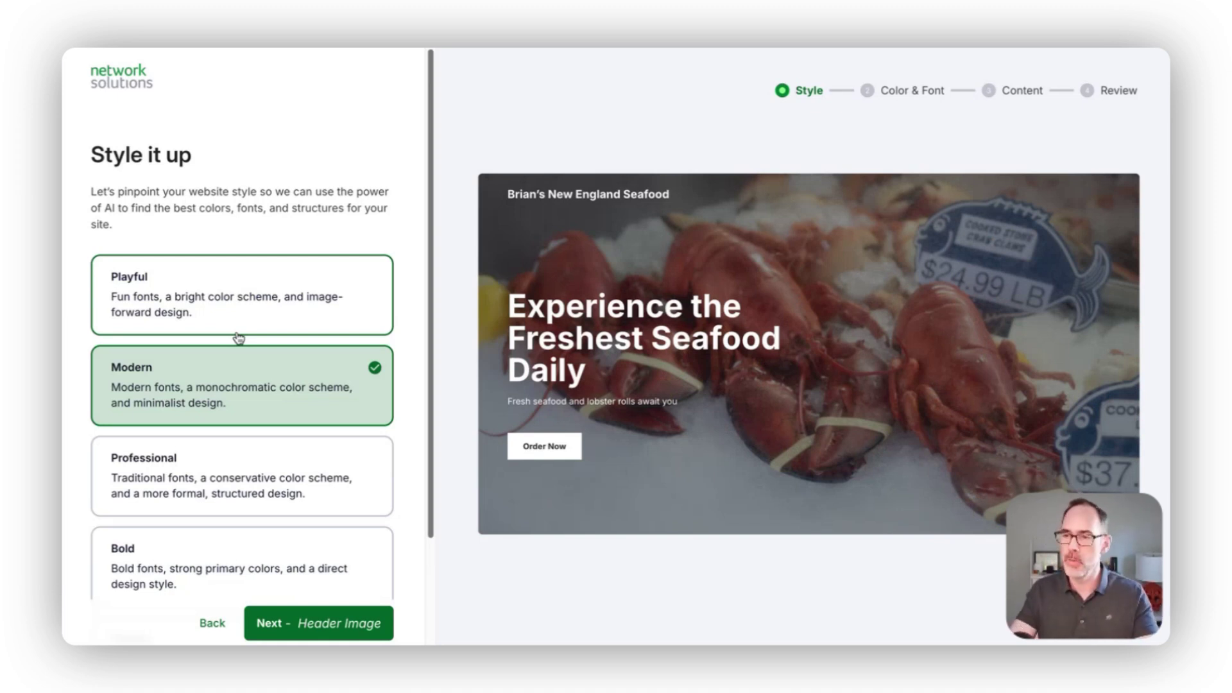
pyautogui.click(319, 625)
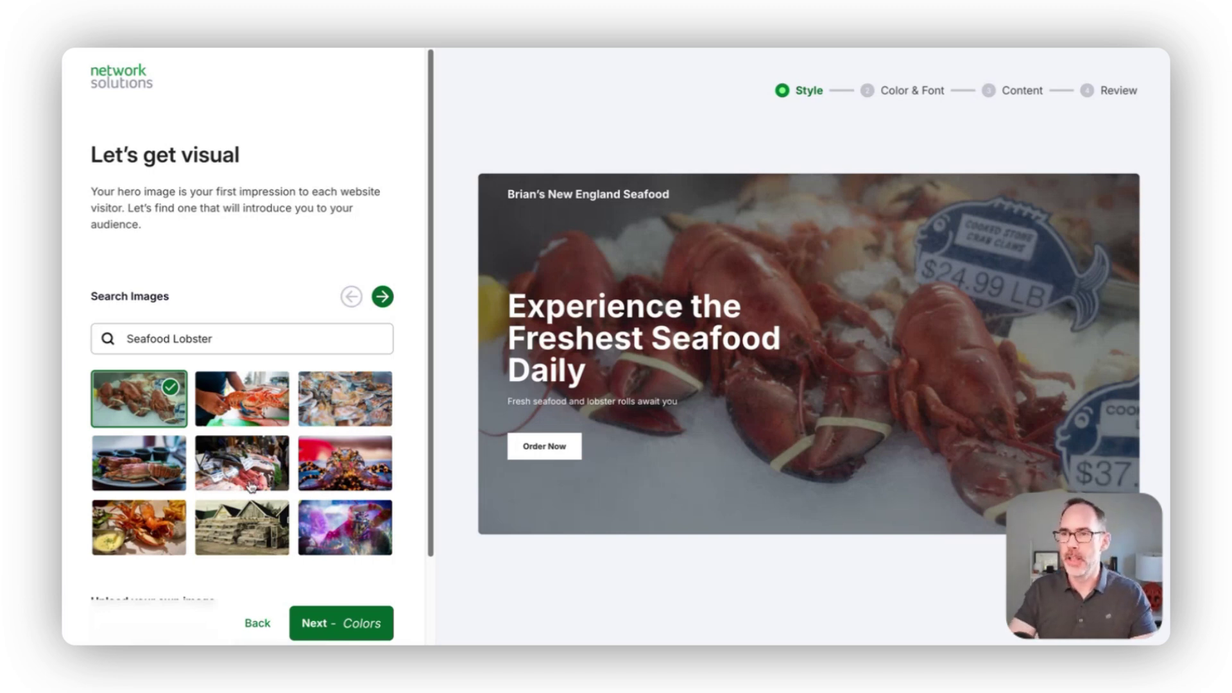
# Try several lobster and seafood hero photos, narrowing the image search to just 'Seafood'.
pyautogui.click(270, 408)
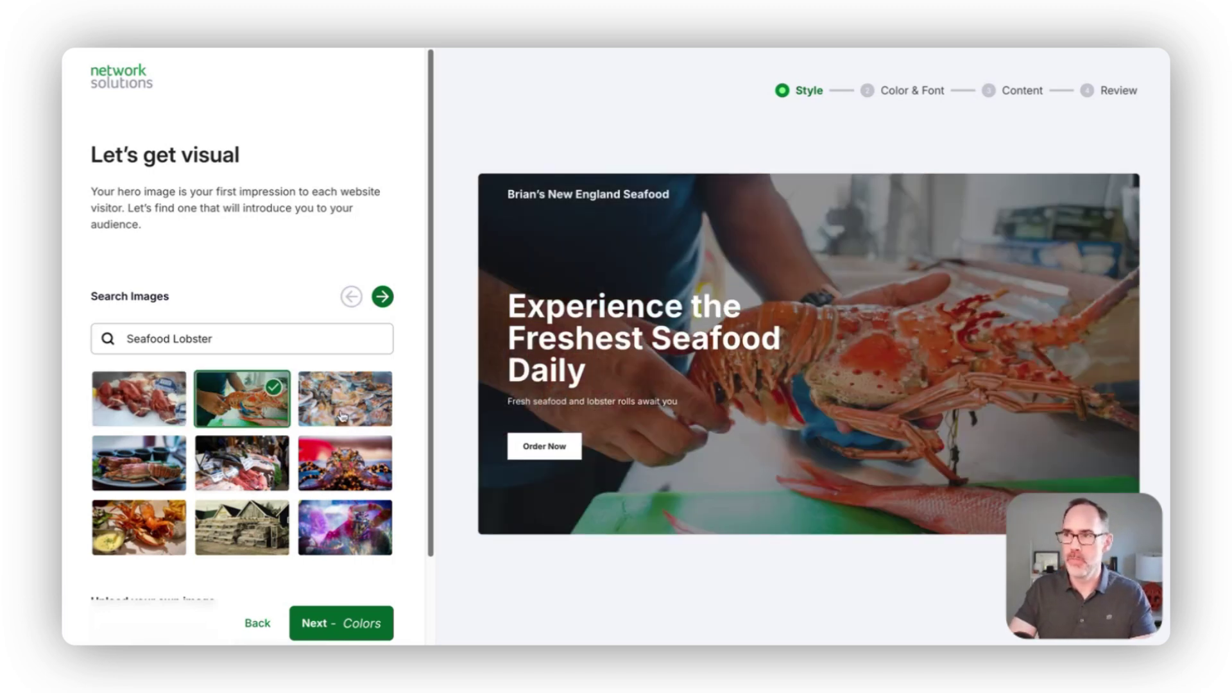
pyautogui.click(371, 459)
pyautogui.click(277, 482)
pyautogui.click(272, 344)
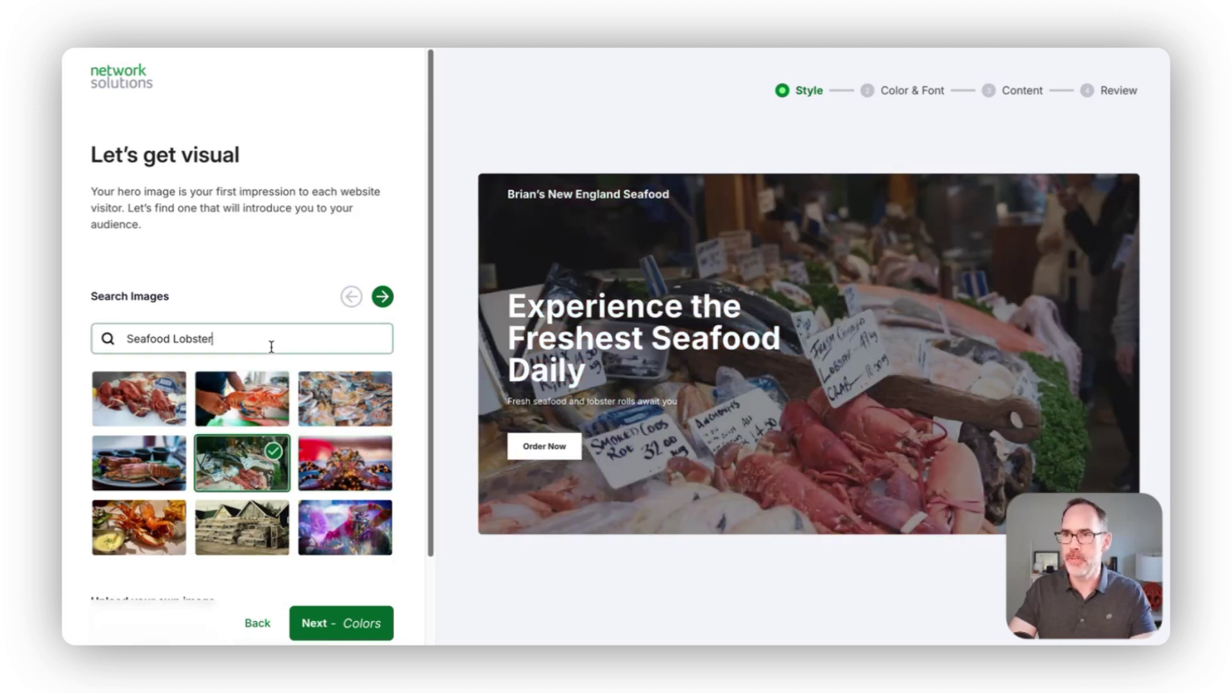
pyautogui.doubleClick(169, 336)
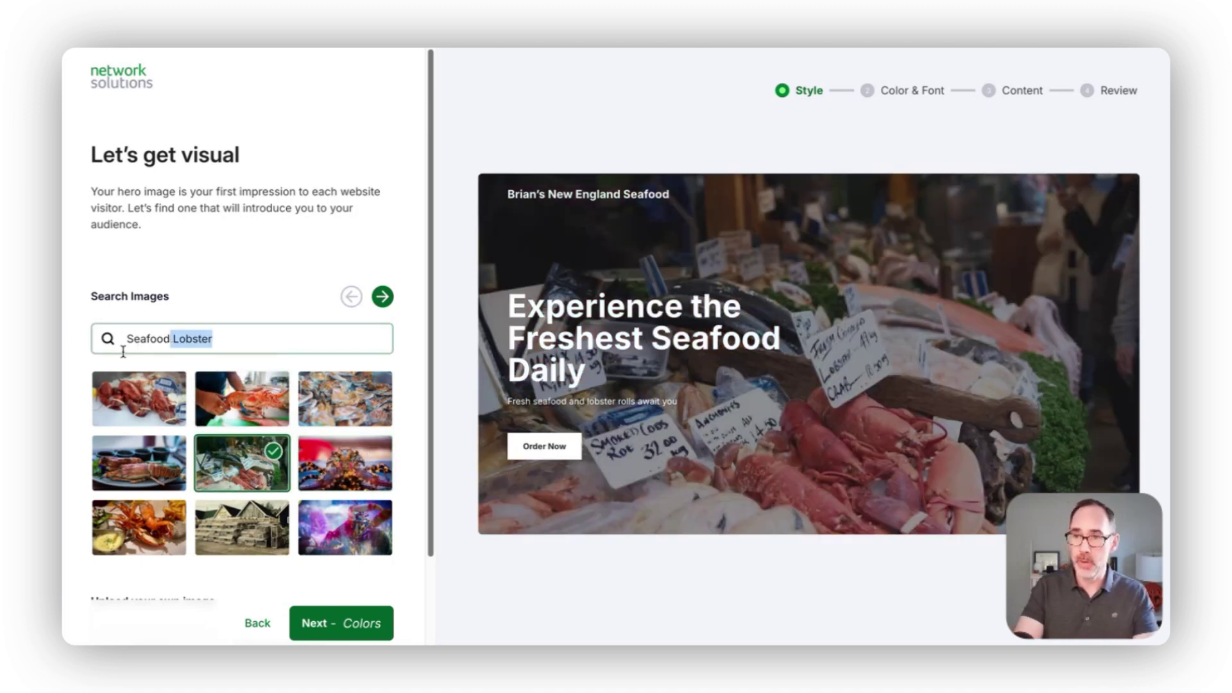
pyautogui.press('BackSpace')
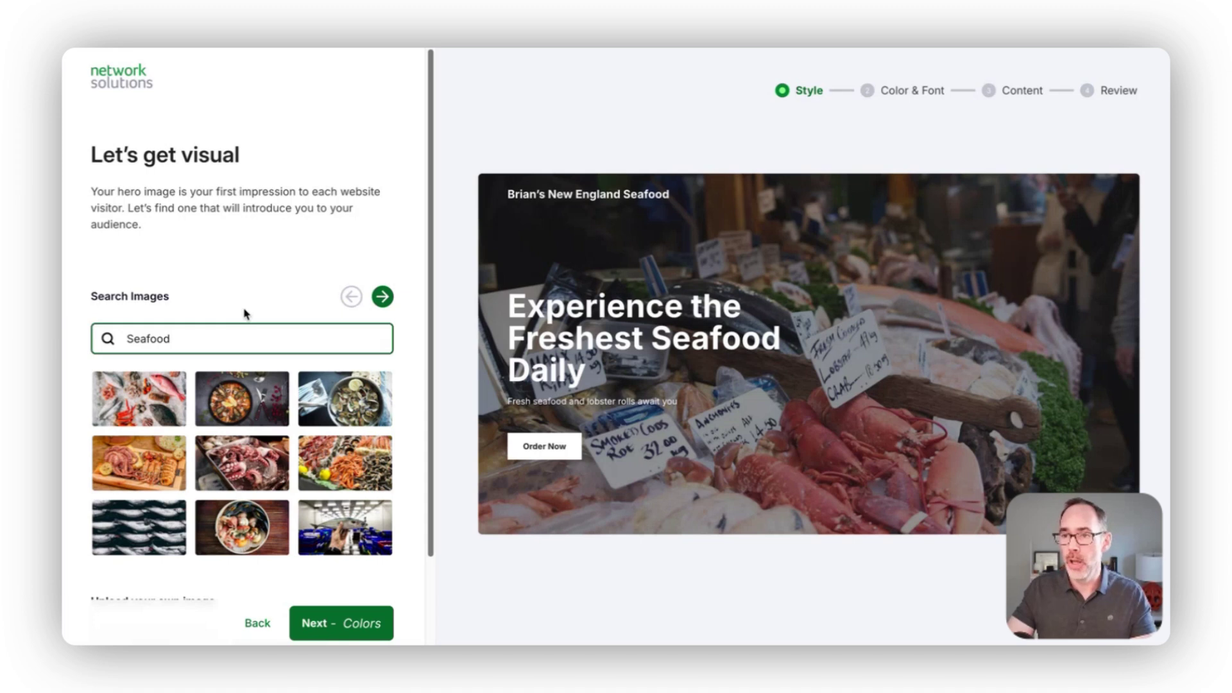
pyautogui.click(150, 430)
pyautogui.click(282, 521)
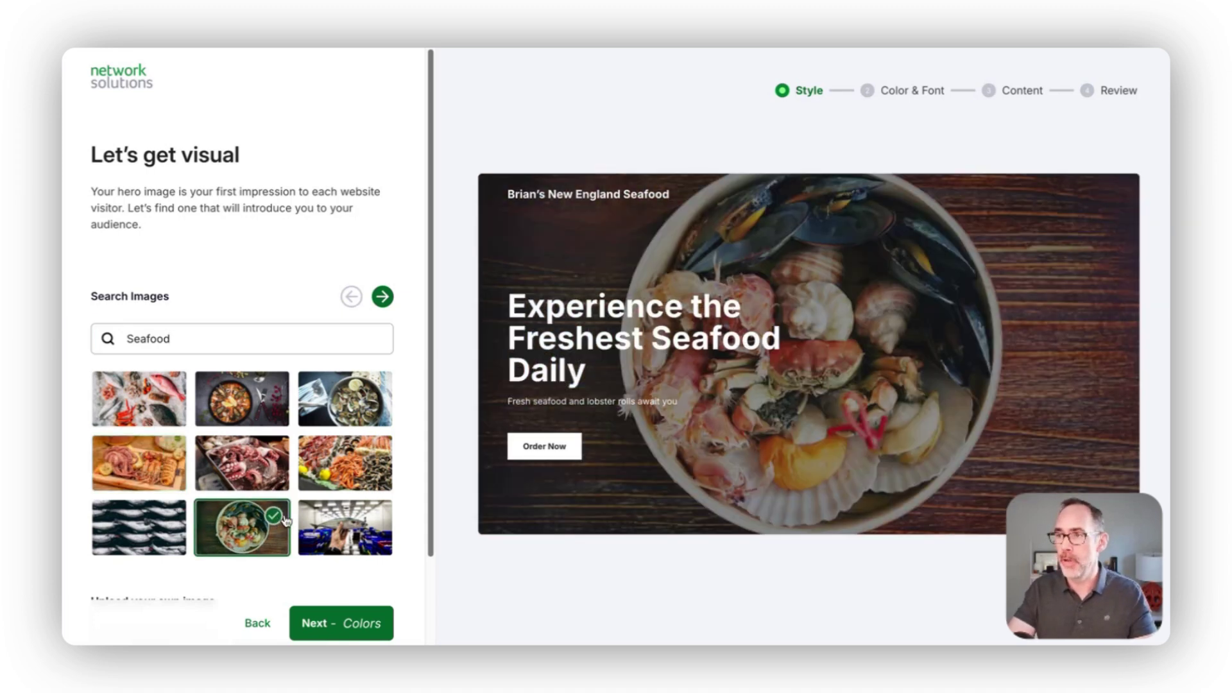
pyautogui.click(370, 476)
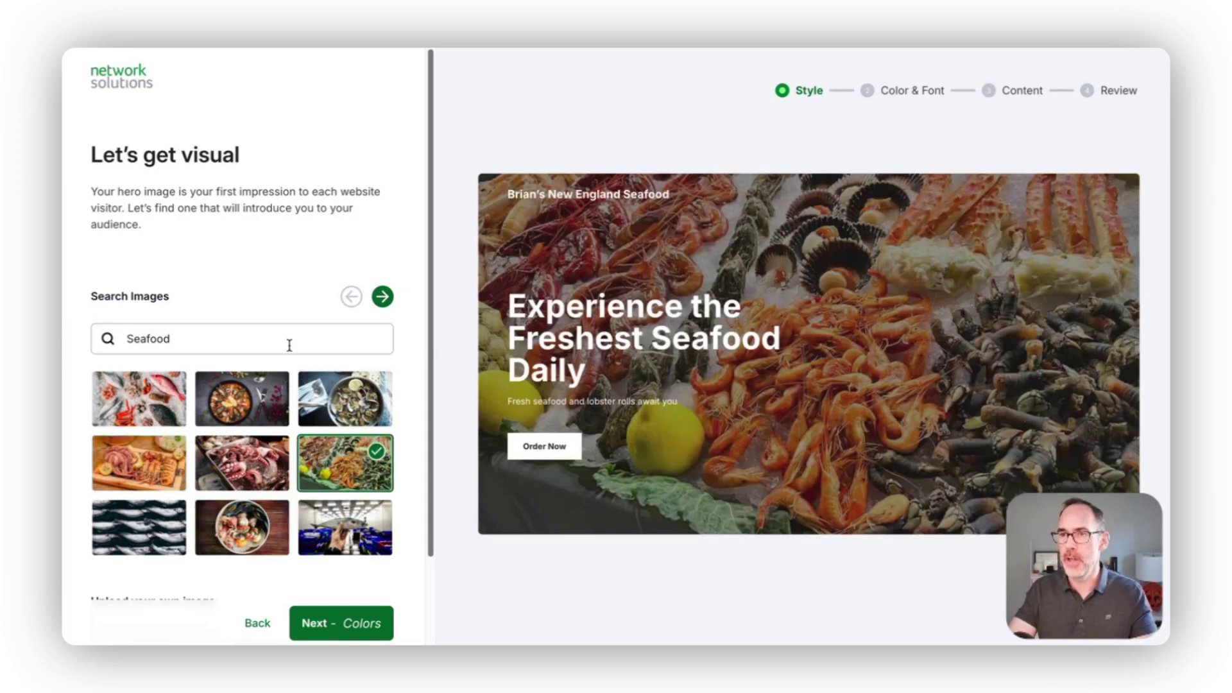
# Search 'fish and chips' and make the fried fish with lemon photo the hero image.
pyautogui.tripleClick(239, 339)
pyautogui.write('f')
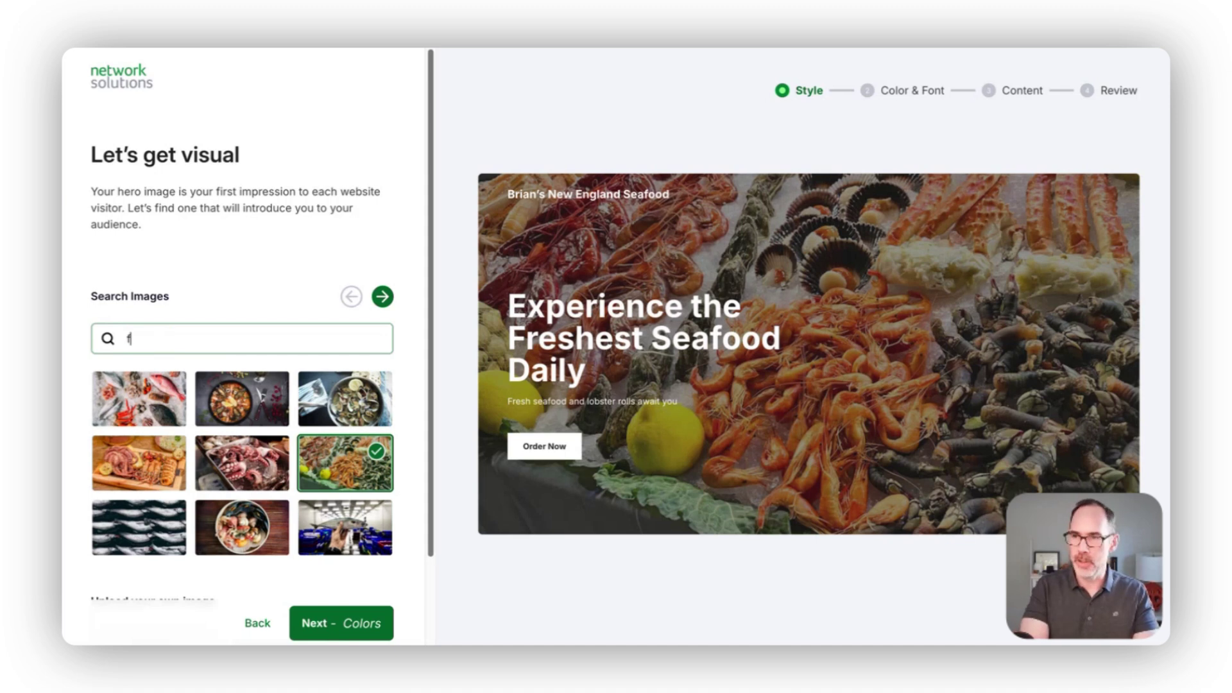
pyautogui.write('ish and chip')
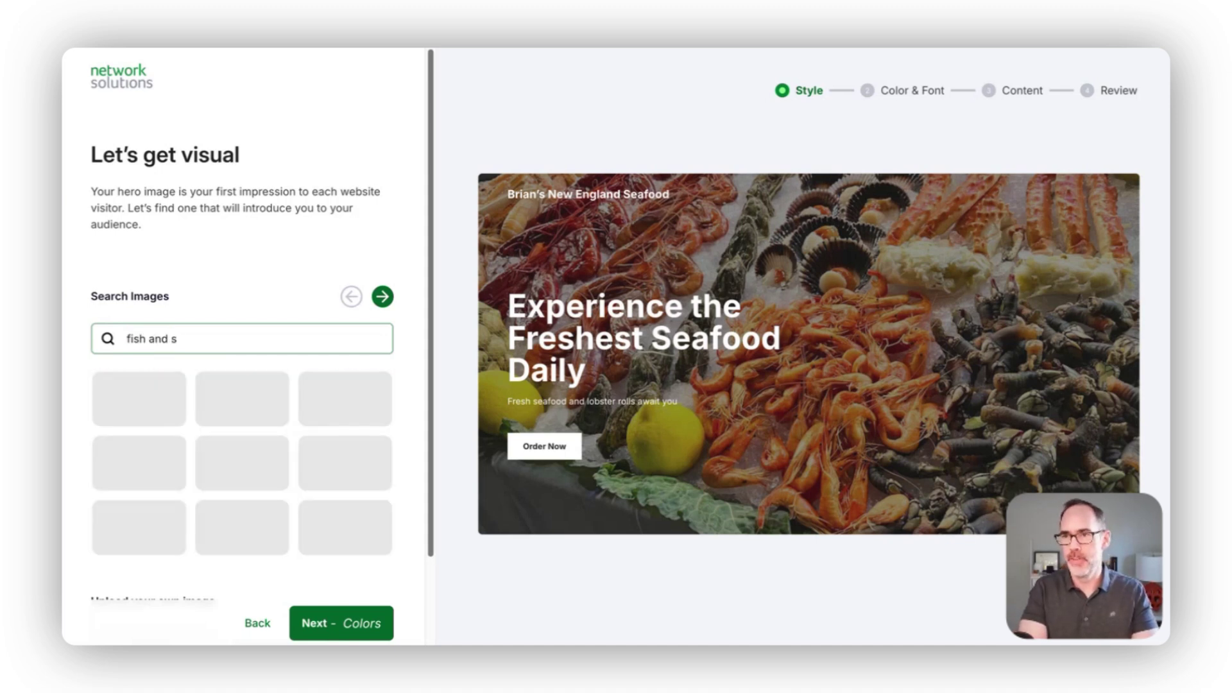
pyautogui.write('s')
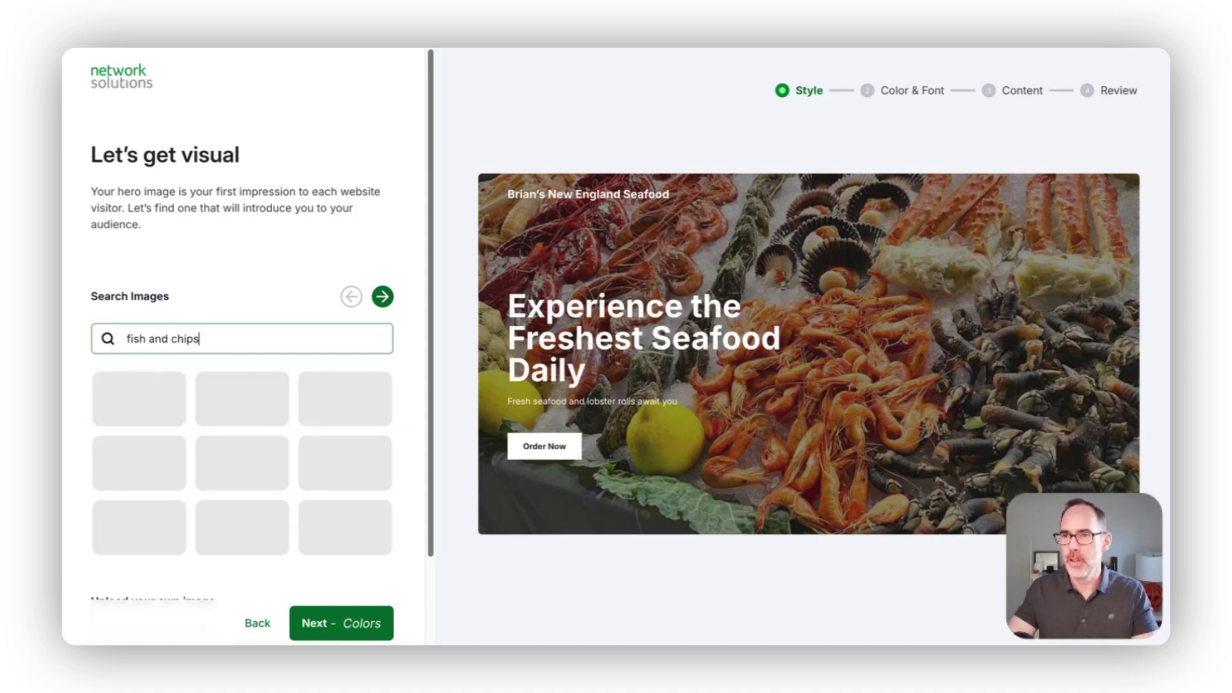
pyautogui.click(158, 414)
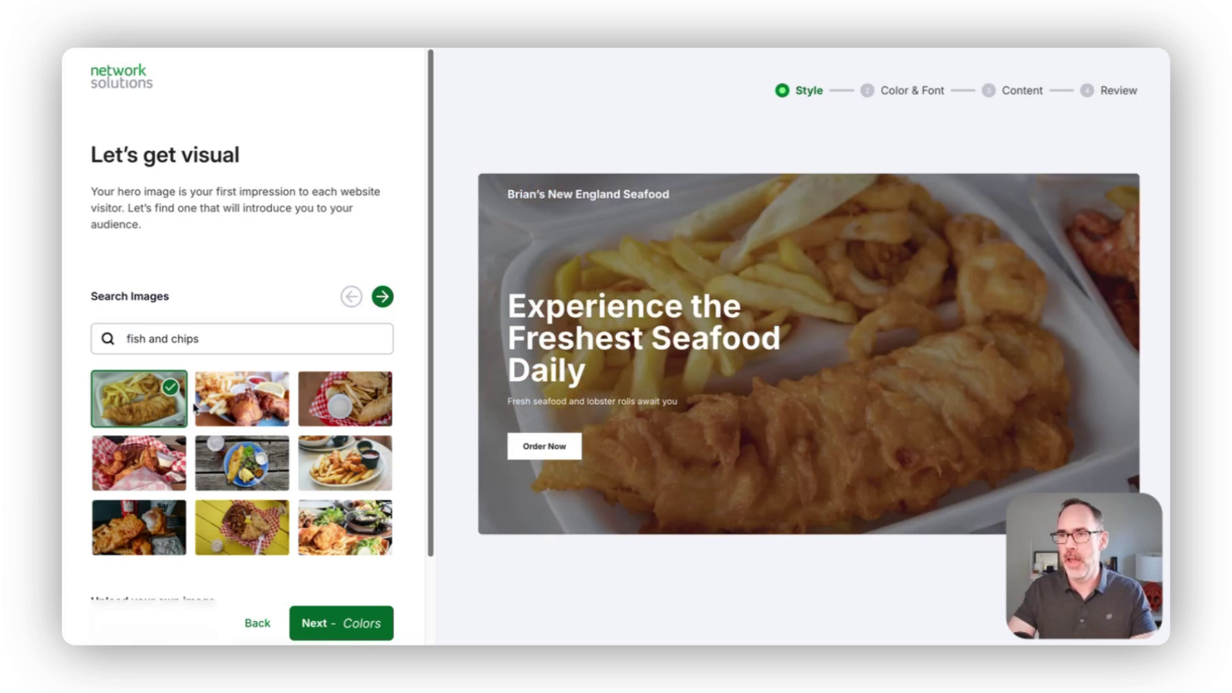
pyautogui.click(233, 398)
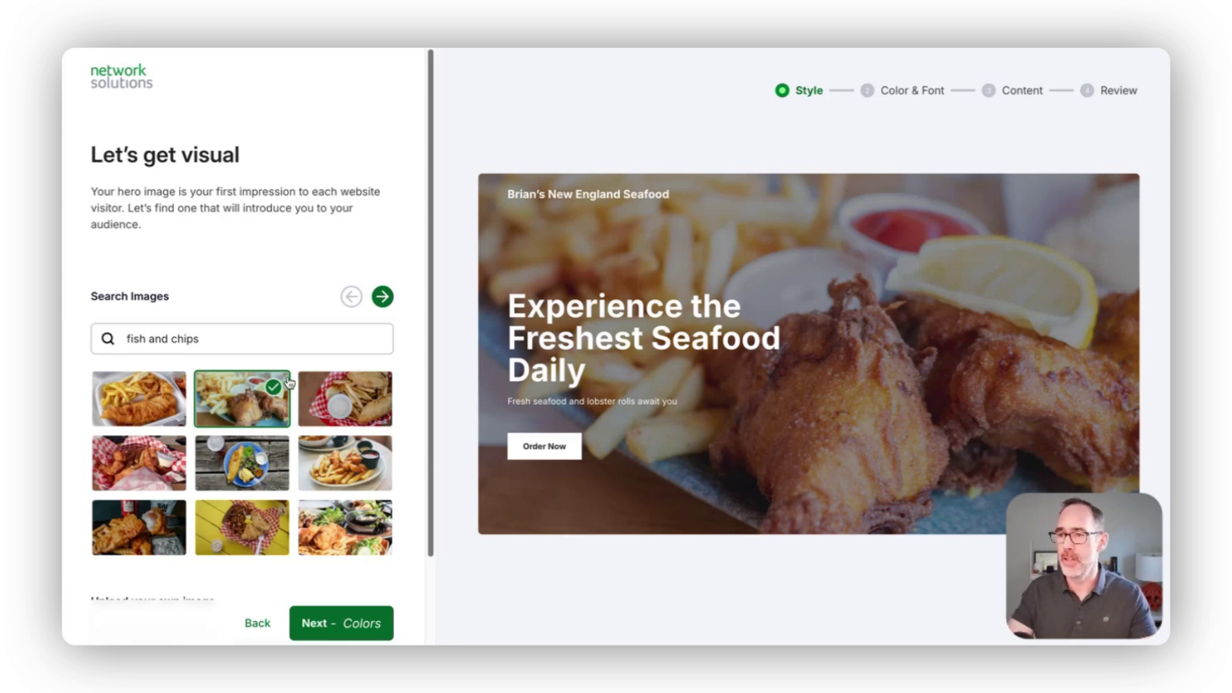
pyautogui.click(370, 626)
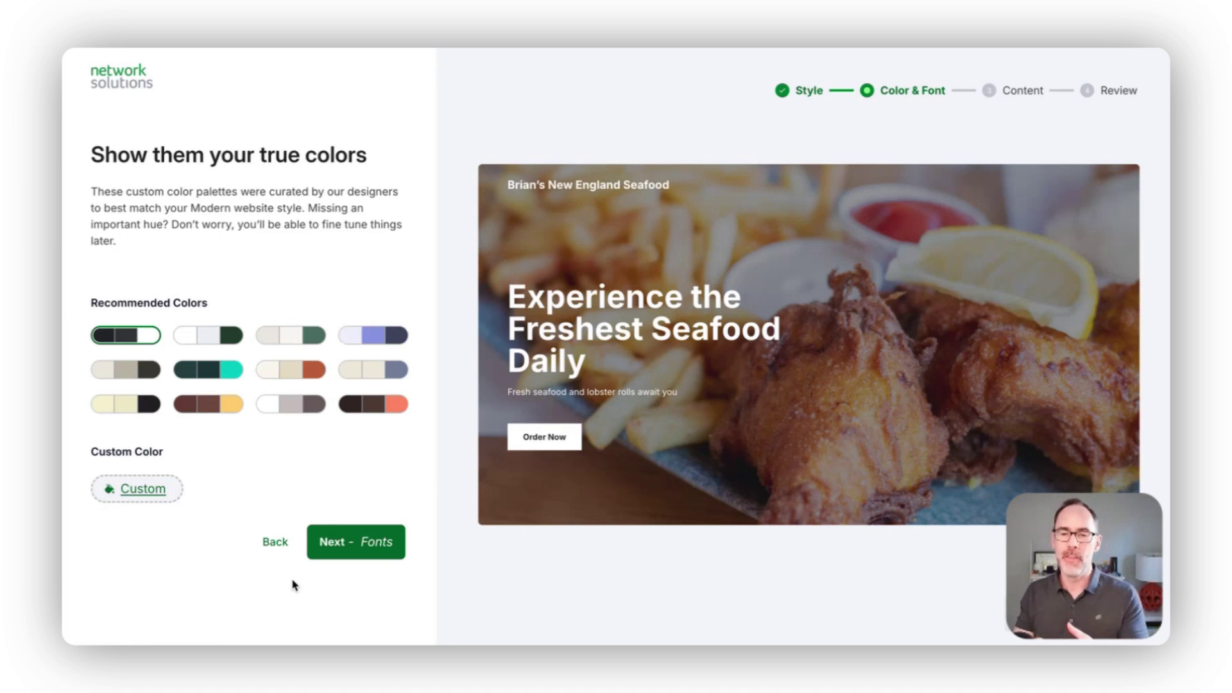
# Preview the recommended colour palettes, ending back on the original dark palette.
pyautogui.click(238, 334)
pyautogui.click(297, 336)
pyautogui.click(375, 335)
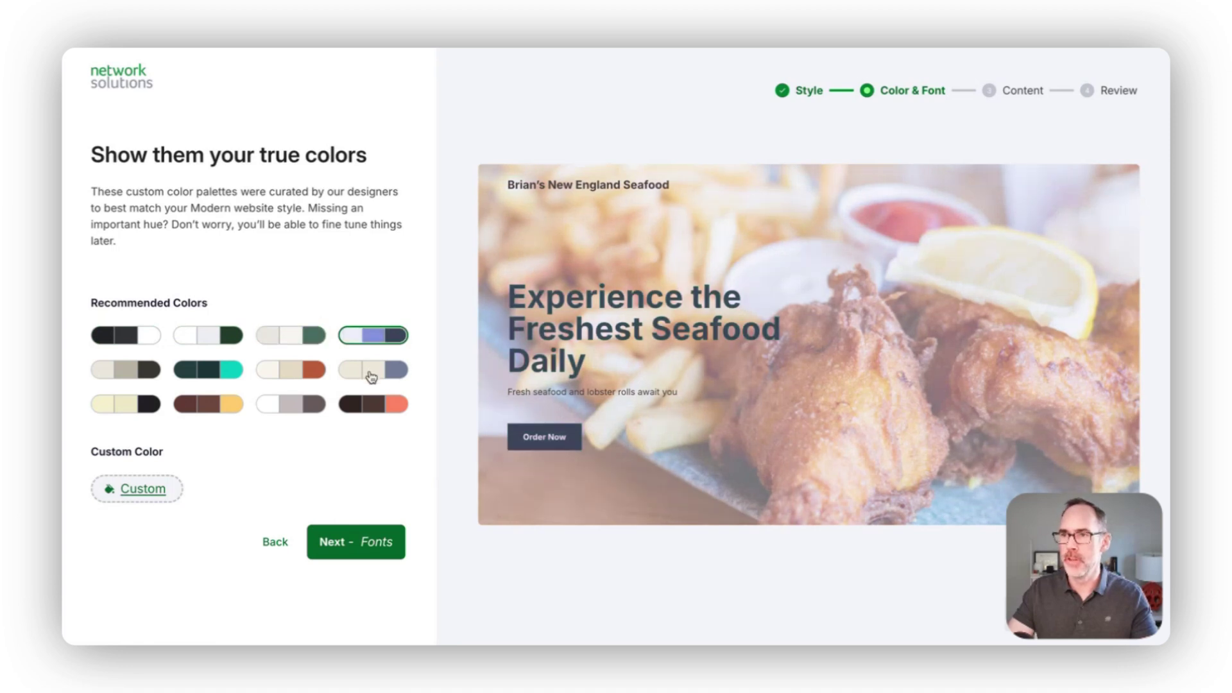
pyautogui.click(371, 376)
pyautogui.click(260, 370)
pyautogui.click(260, 407)
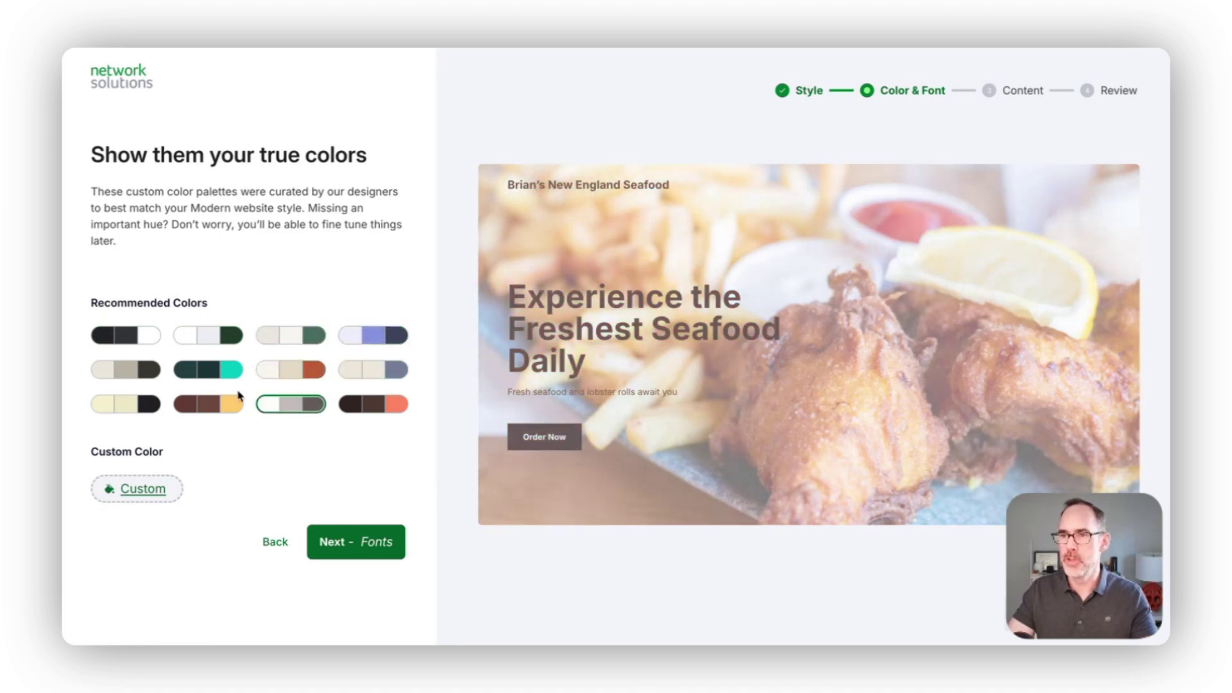
pyautogui.click(187, 370)
pyautogui.click(147, 337)
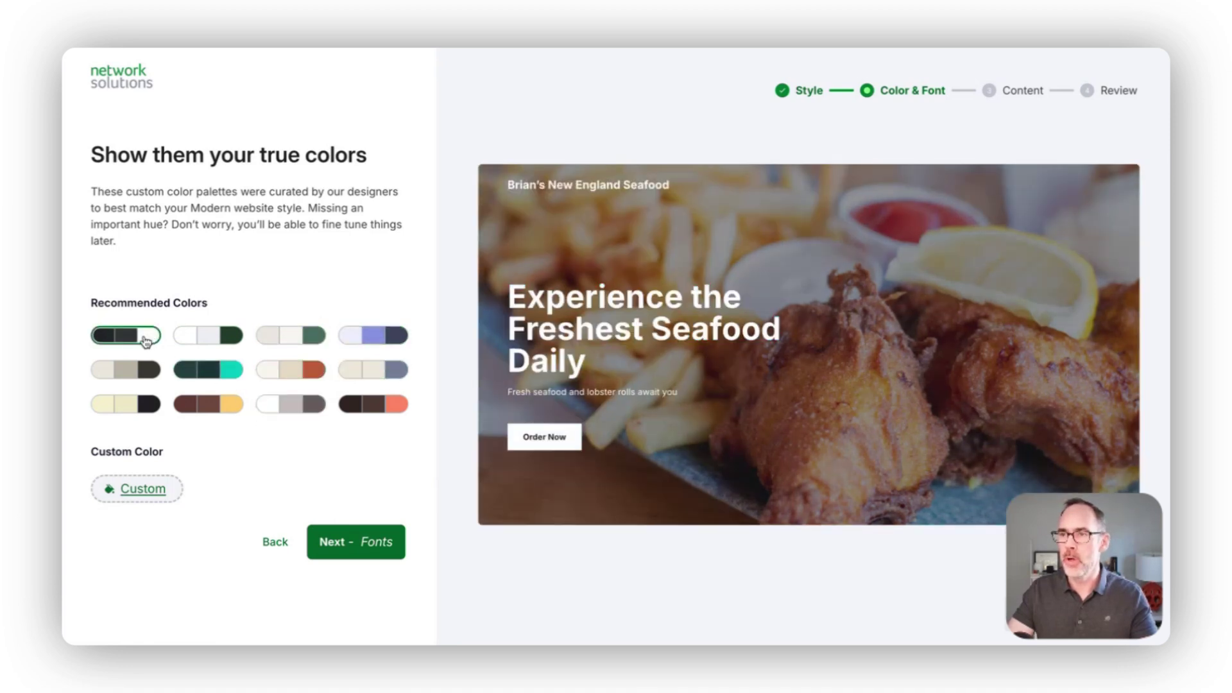
# Set the secondary theme colour to red #F45D48 in the custom colour editor.
pyautogui.click(155, 490)
pyautogui.scroll(-2, 196, 540)
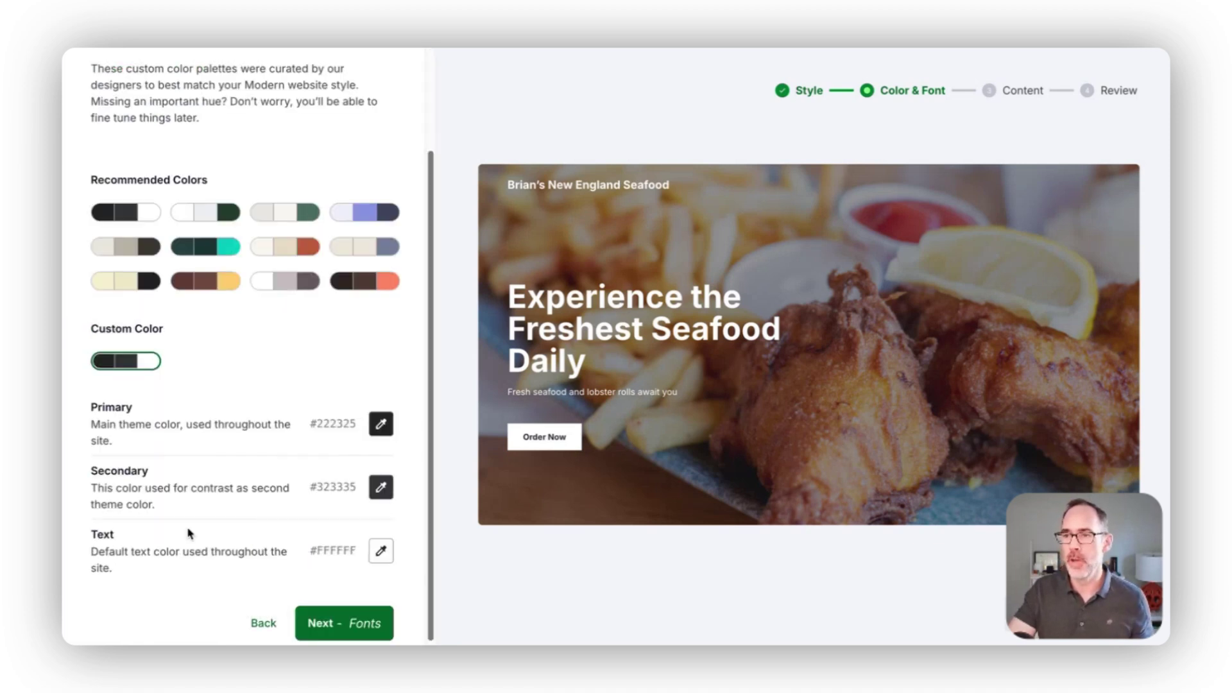
pyautogui.click(383, 486)
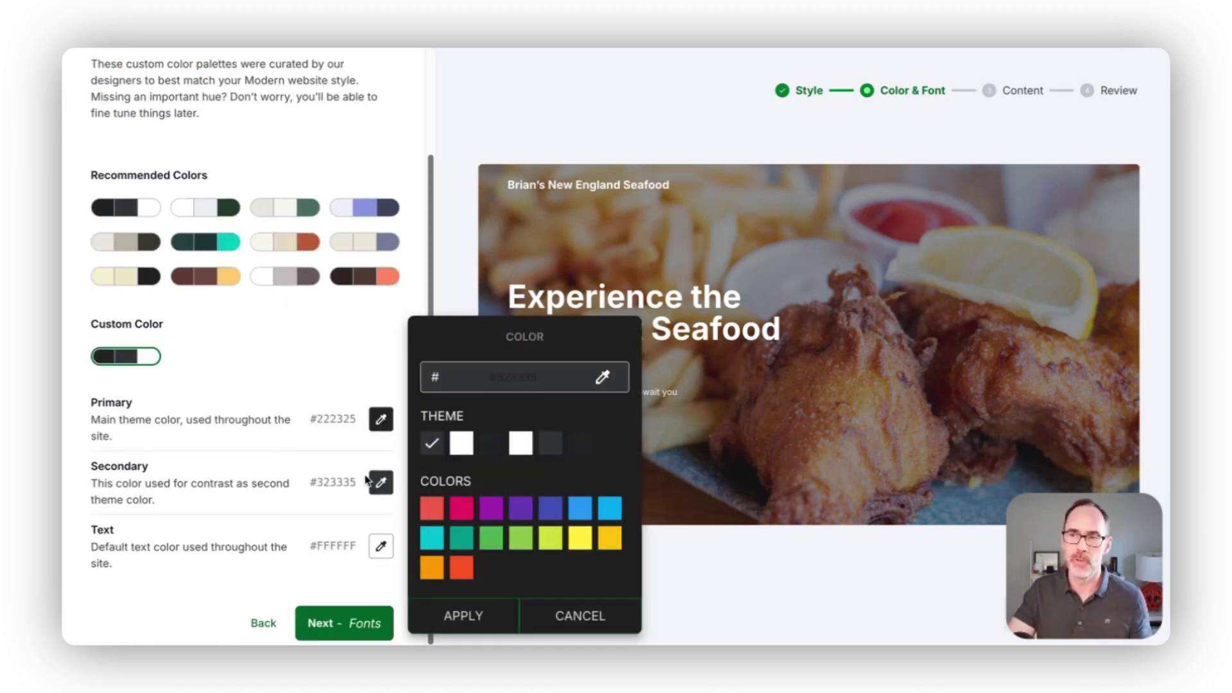
pyautogui.click(432, 507)
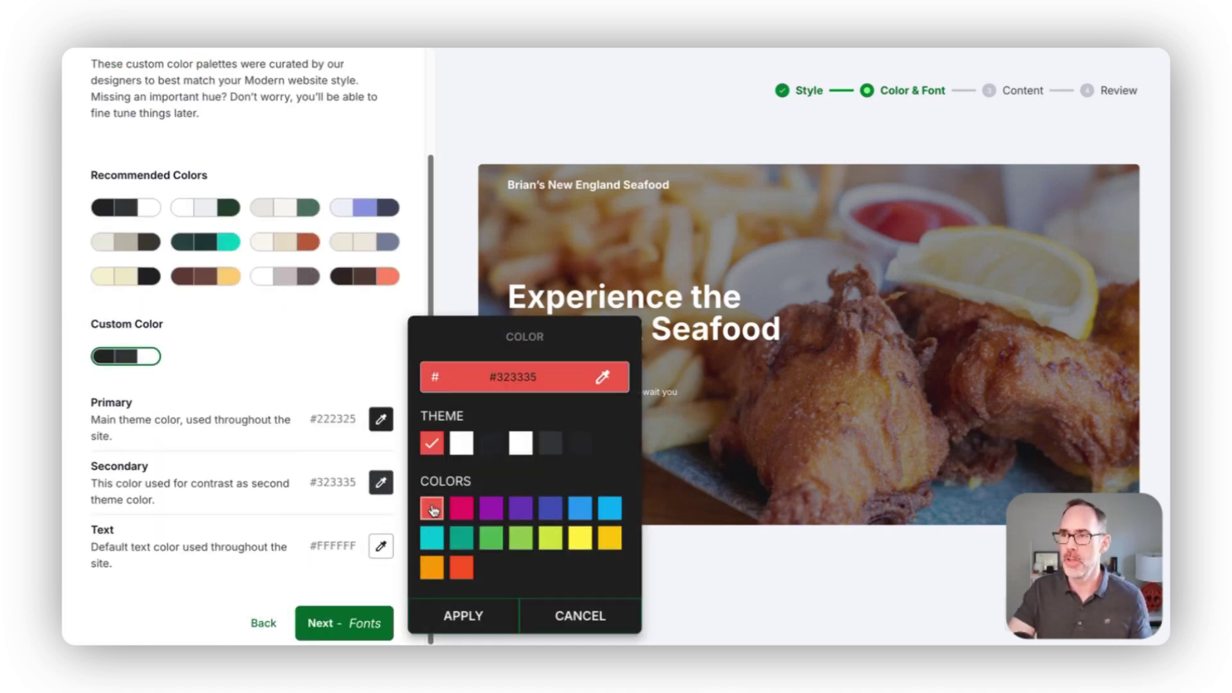
pyautogui.click(458, 618)
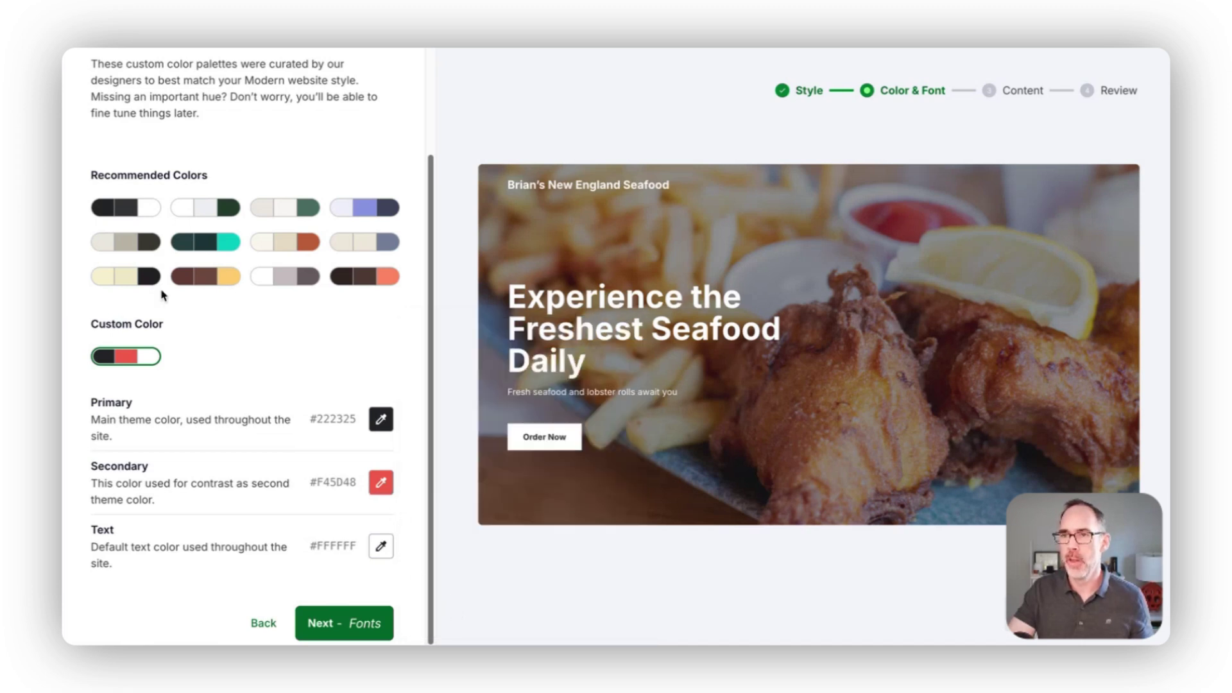
# Choose the first black-and-white recommended palette after trying the dark-and-salmon one.
pyautogui.click(152, 208)
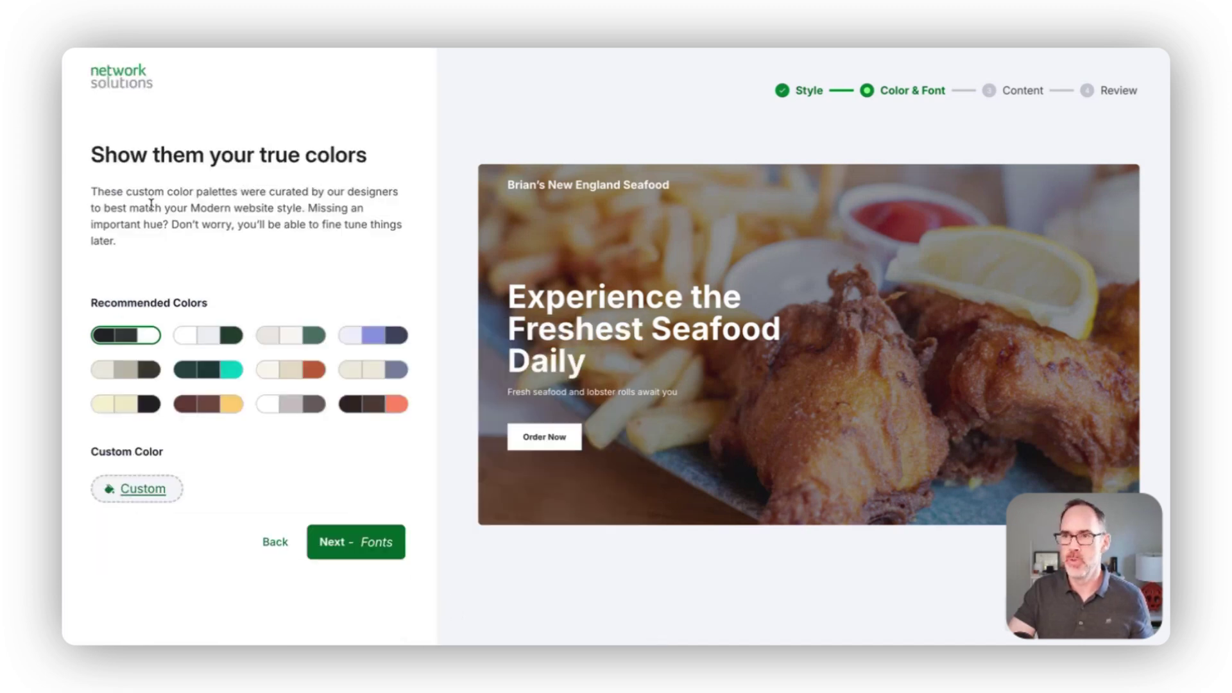
pyautogui.click(370, 405)
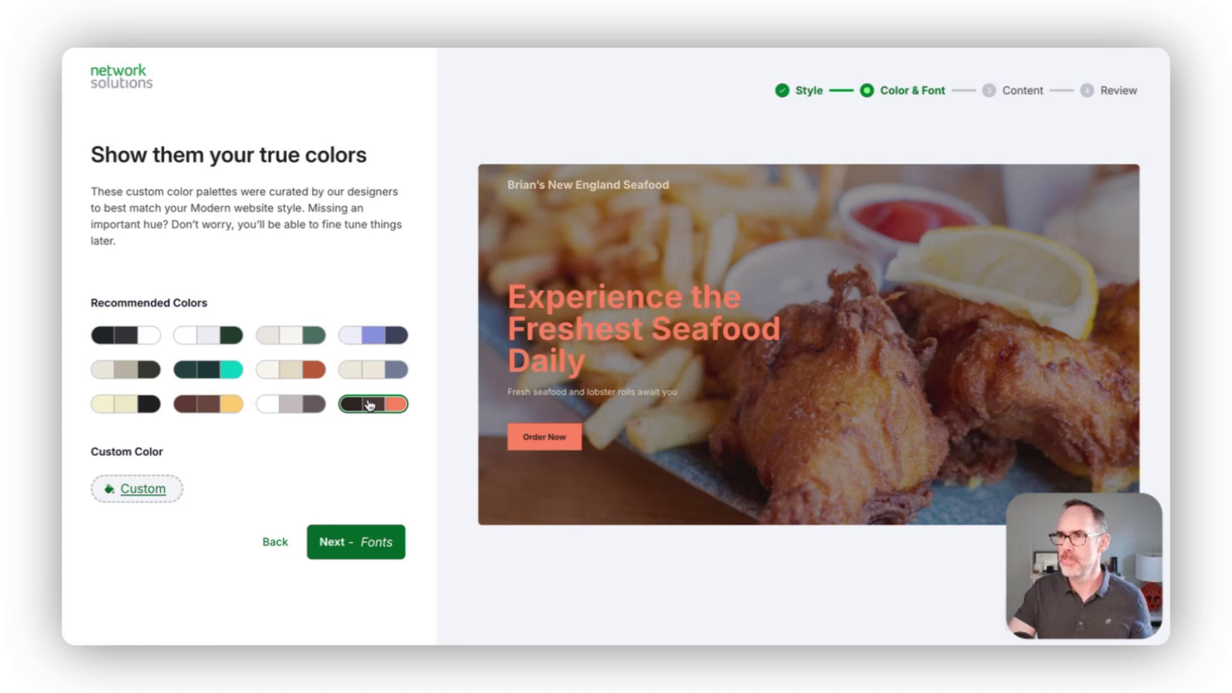
pyautogui.click(155, 337)
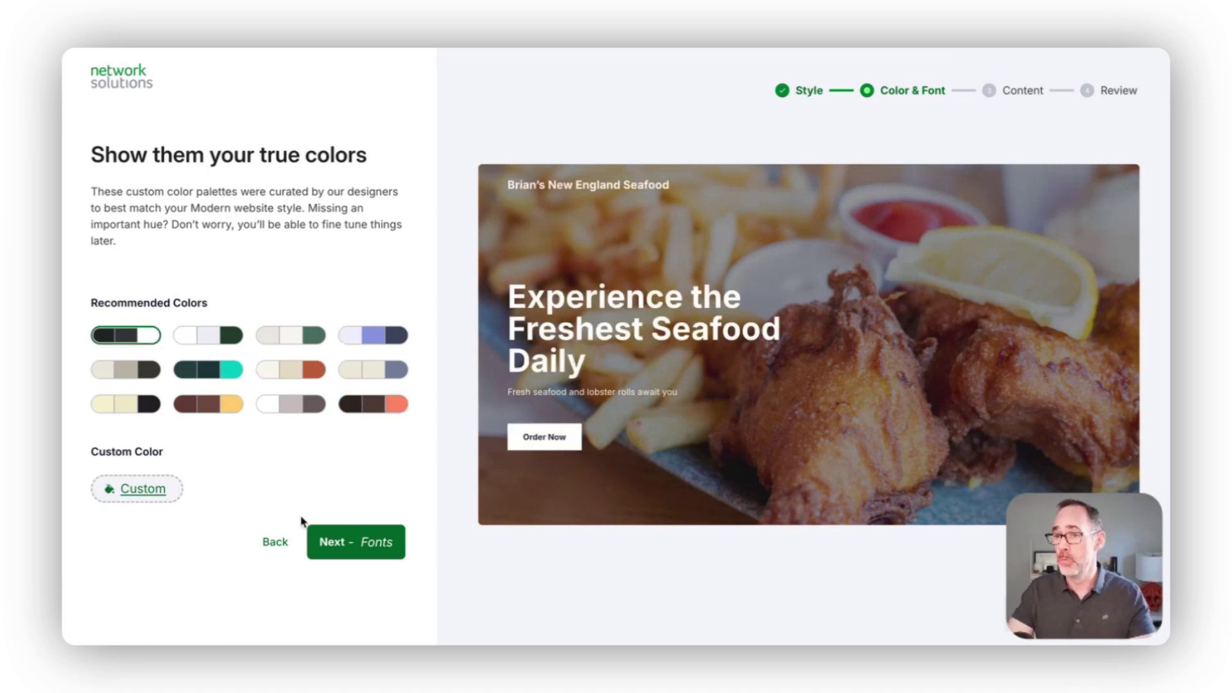
pyautogui.click(341, 543)
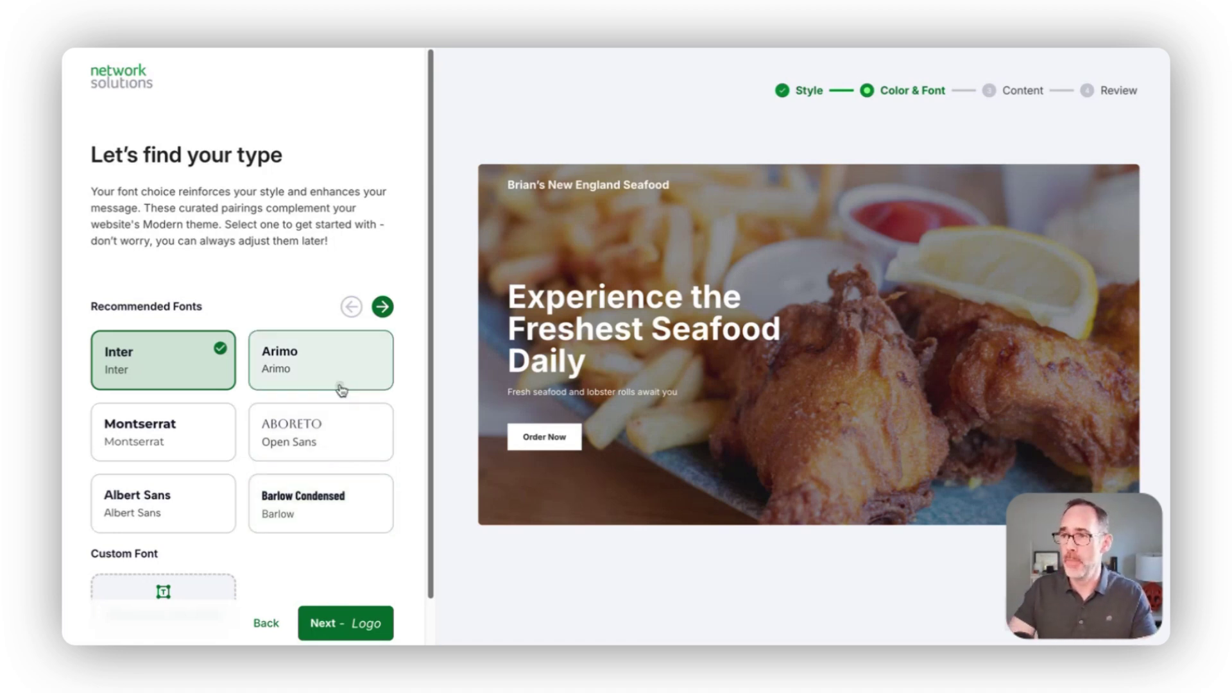
# Preview the Arimo, ABORETO, Barlow Condensed, Albert Sans and Montserrat font pairings.
pyautogui.click(339, 385)
pyautogui.click(332, 443)
pyautogui.click(322, 498)
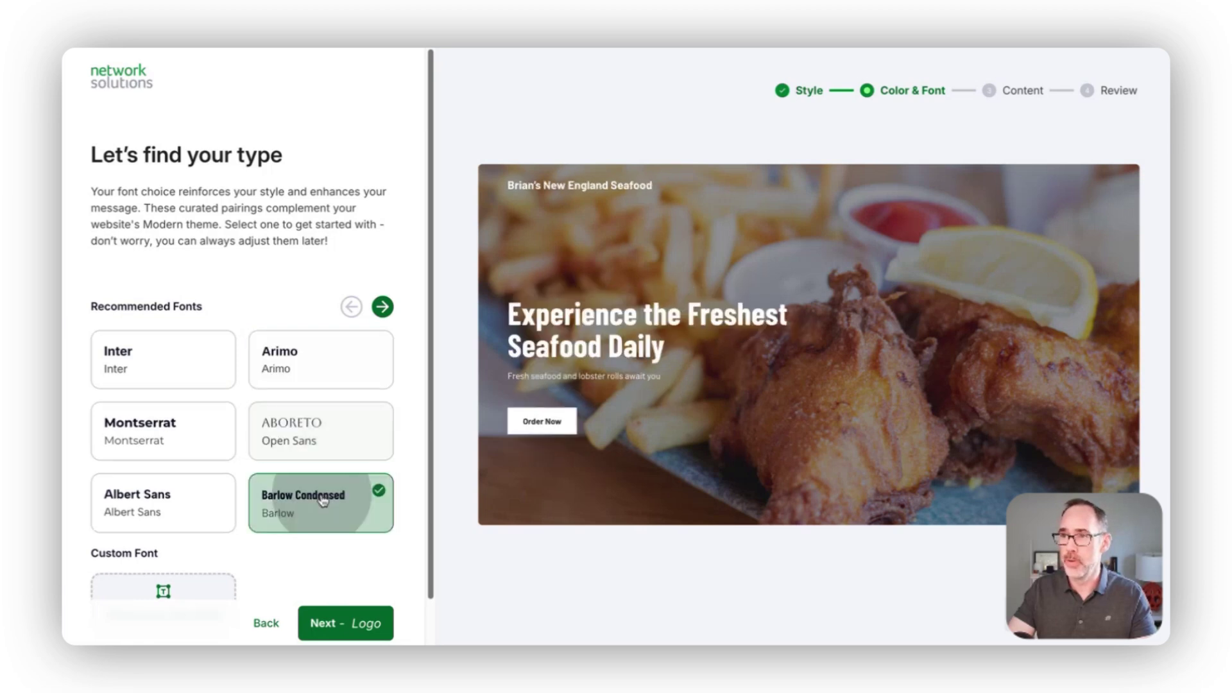
pyautogui.click(193, 499)
pyautogui.click(195, 442)
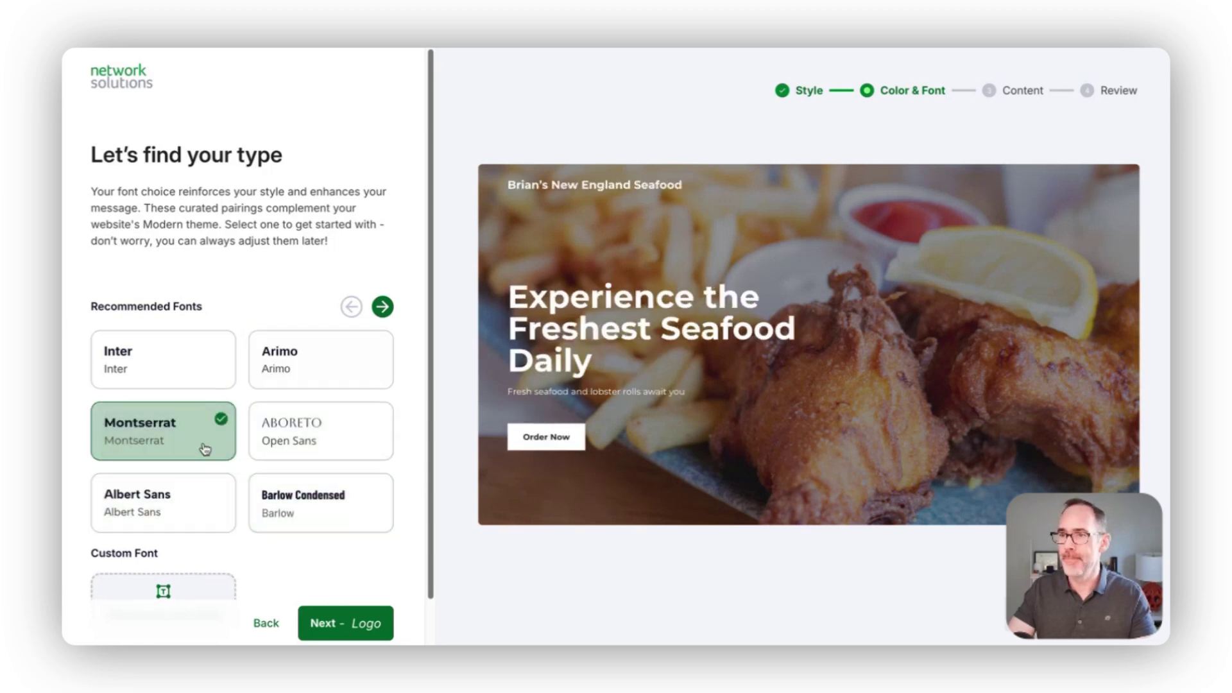
pyautogui.scroll(-1, 196, 450)
# Start a custom Montserrat pairing and browse the heading fonts without changing anything.
pyautogui.click(196, 543)
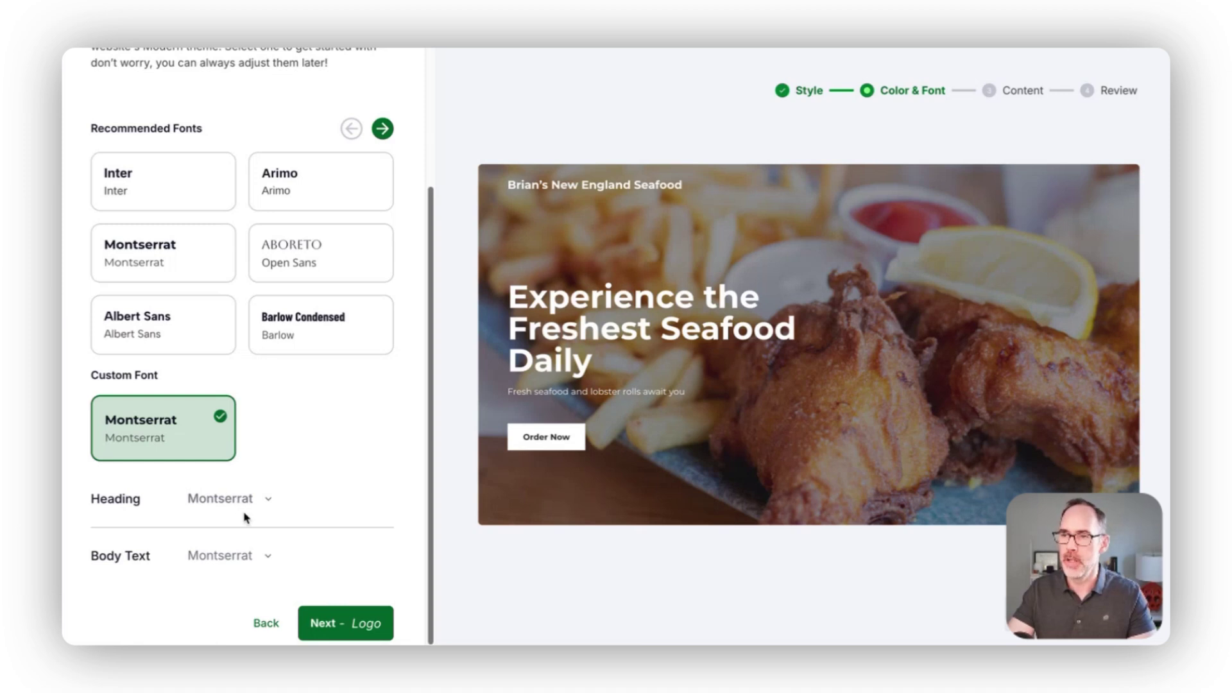
pyautogui.click(244, 514)
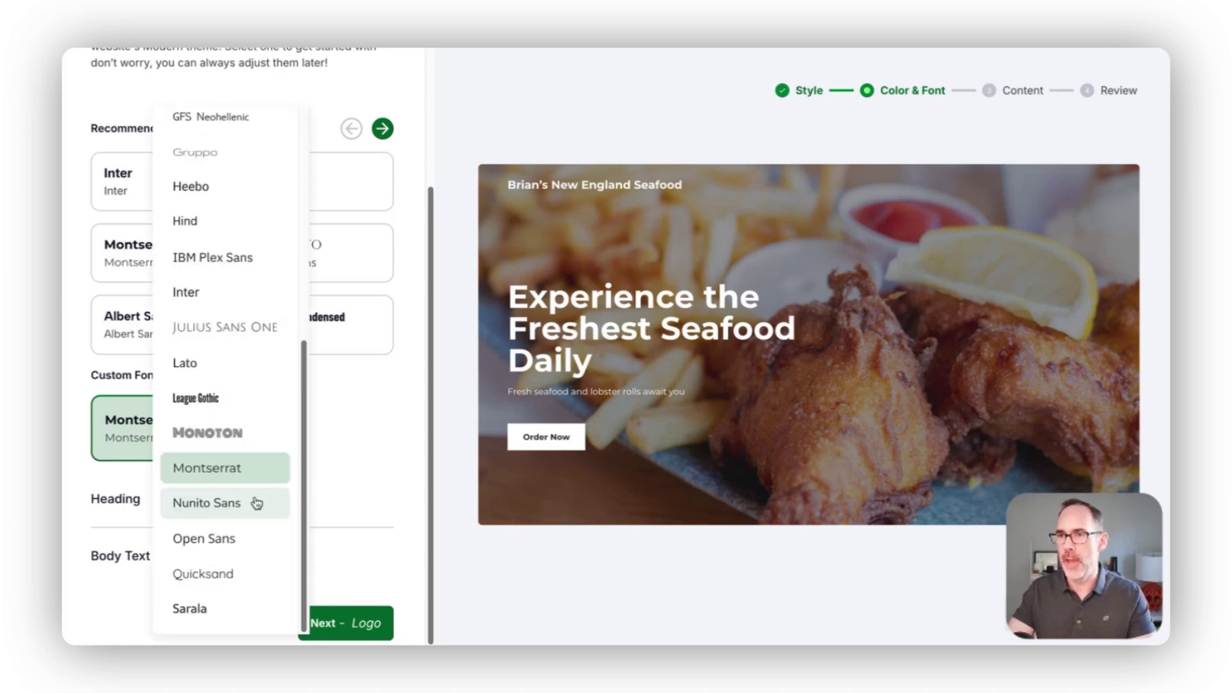
pyautogui.scroll(5, 267, 347)
pyautogui.scroll(1, 270, 317)
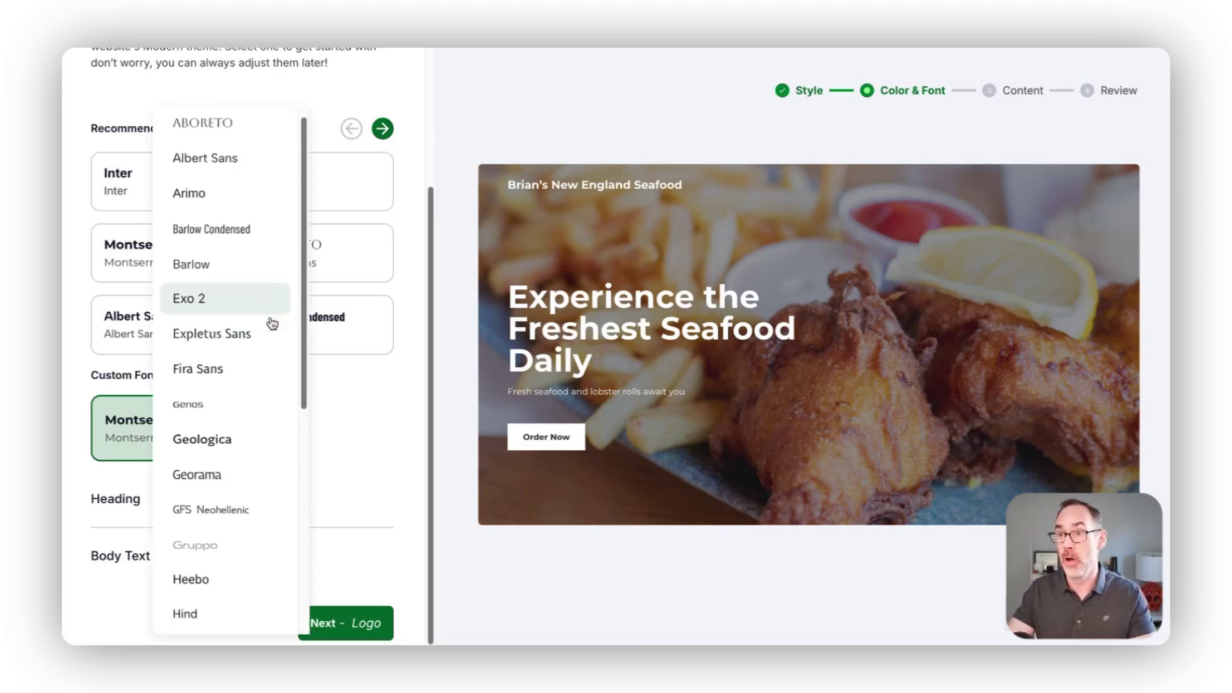
pyautogui.scroll(-3, 269, 316)
pyautogui.click(357, 392)
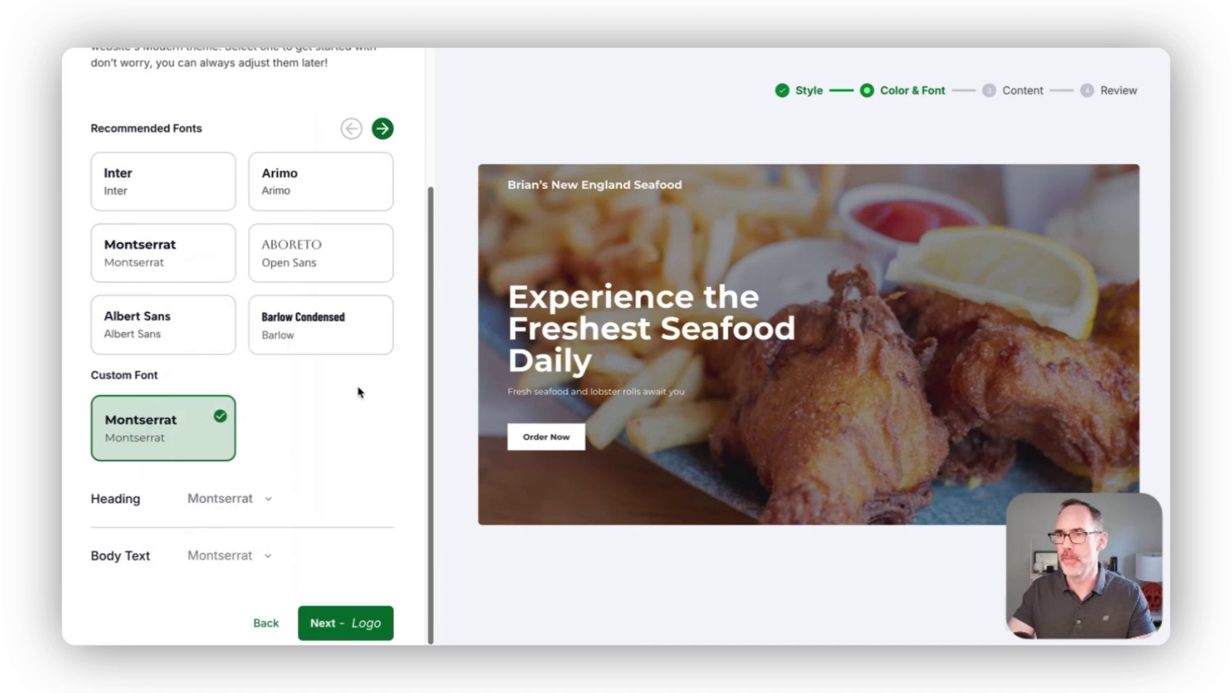
# Pick the ABORETO and Open Sans pairing after briefly trying Inter and Montserrat.
pyautogui.scroll(4, 340, 391)
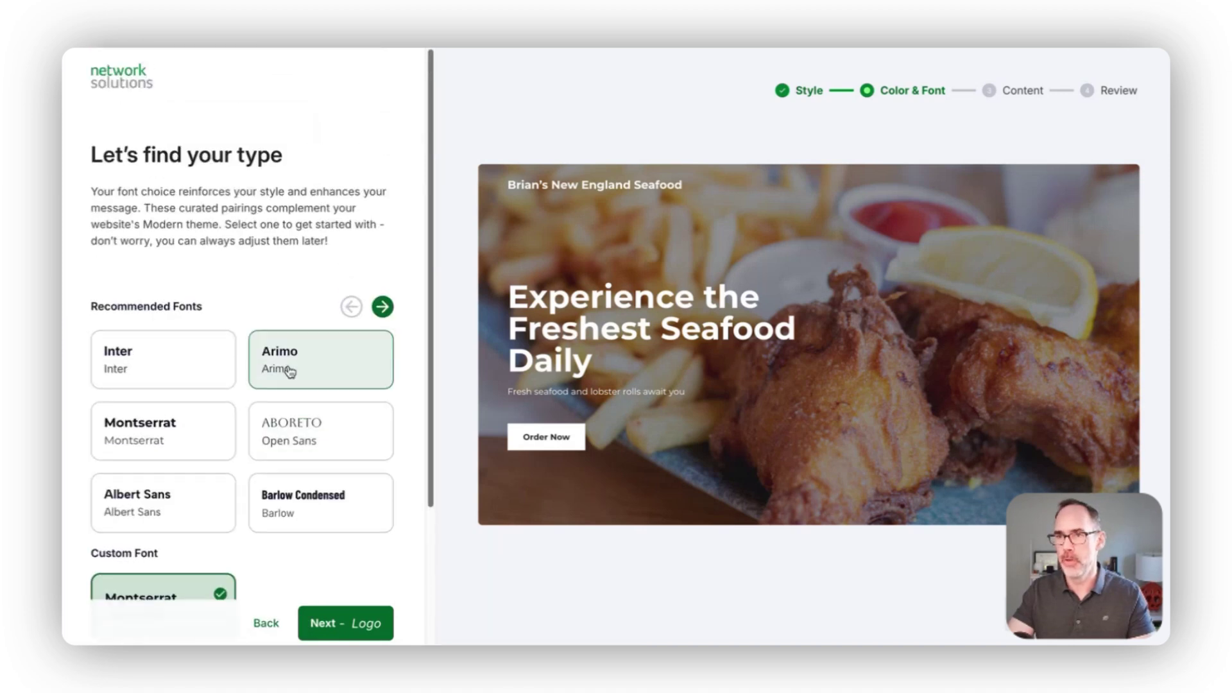
pyautogui.click(199, 361)
pyautogui.click(199, 446)
pyautogui.click(305, 442)
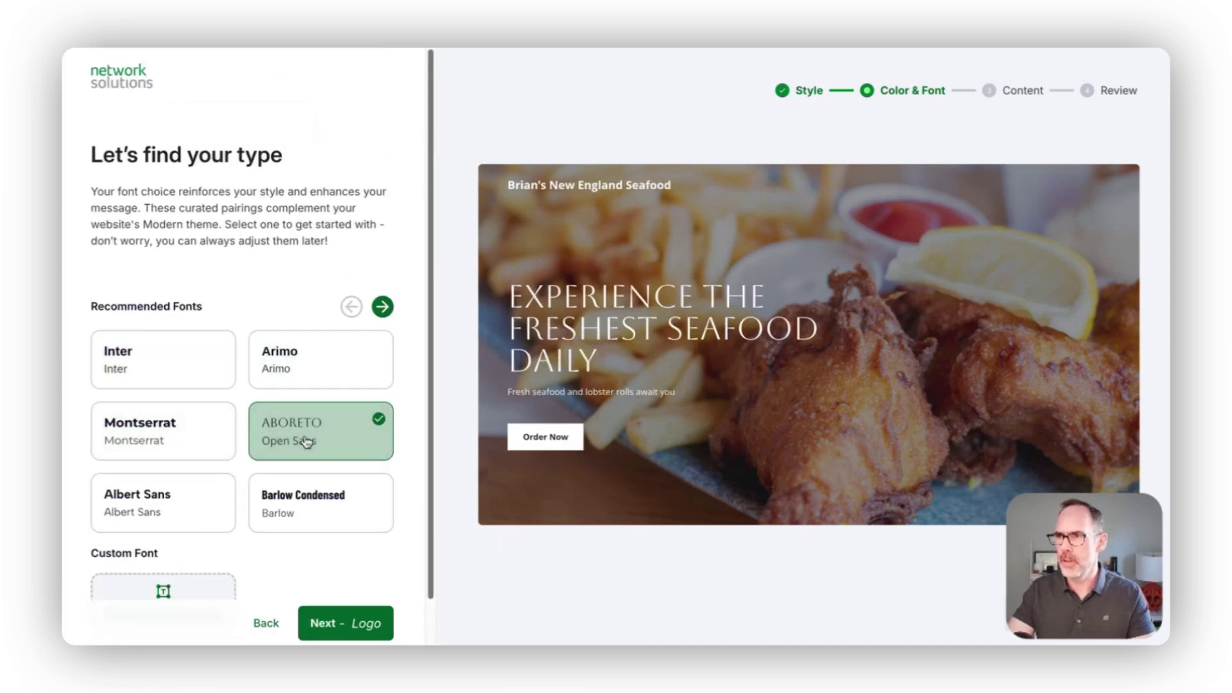
pyautogui.scroll(-1, 292, 442)
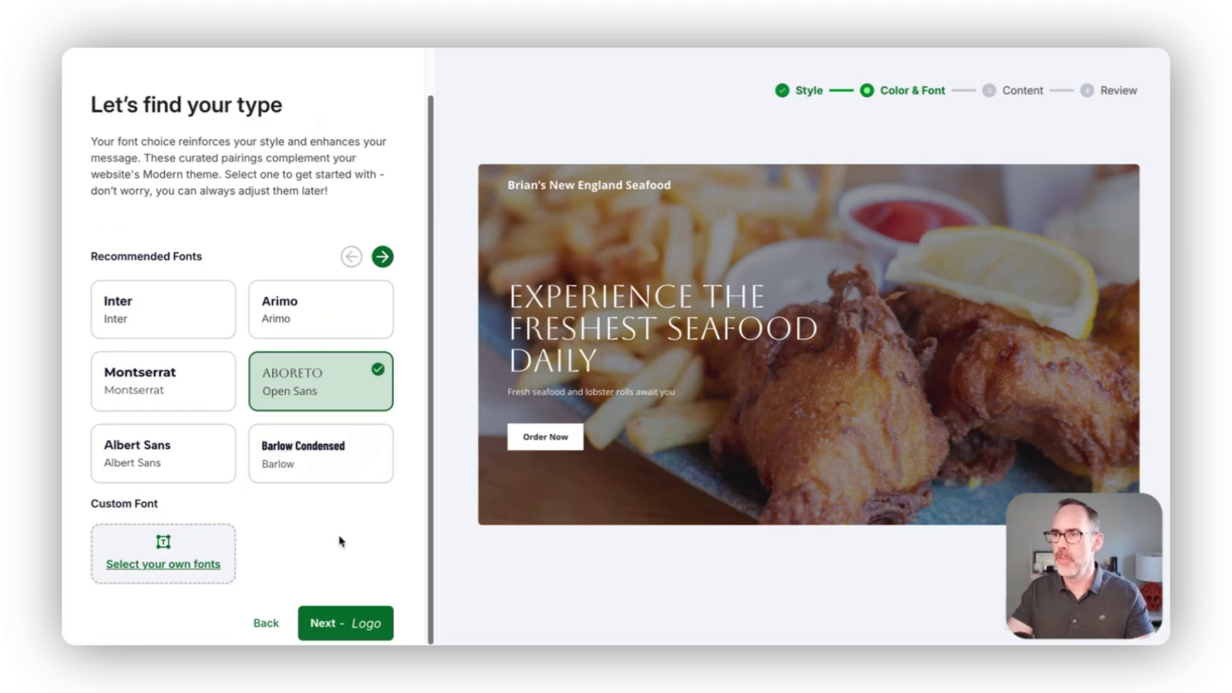
pyautogui.click(354, 621)
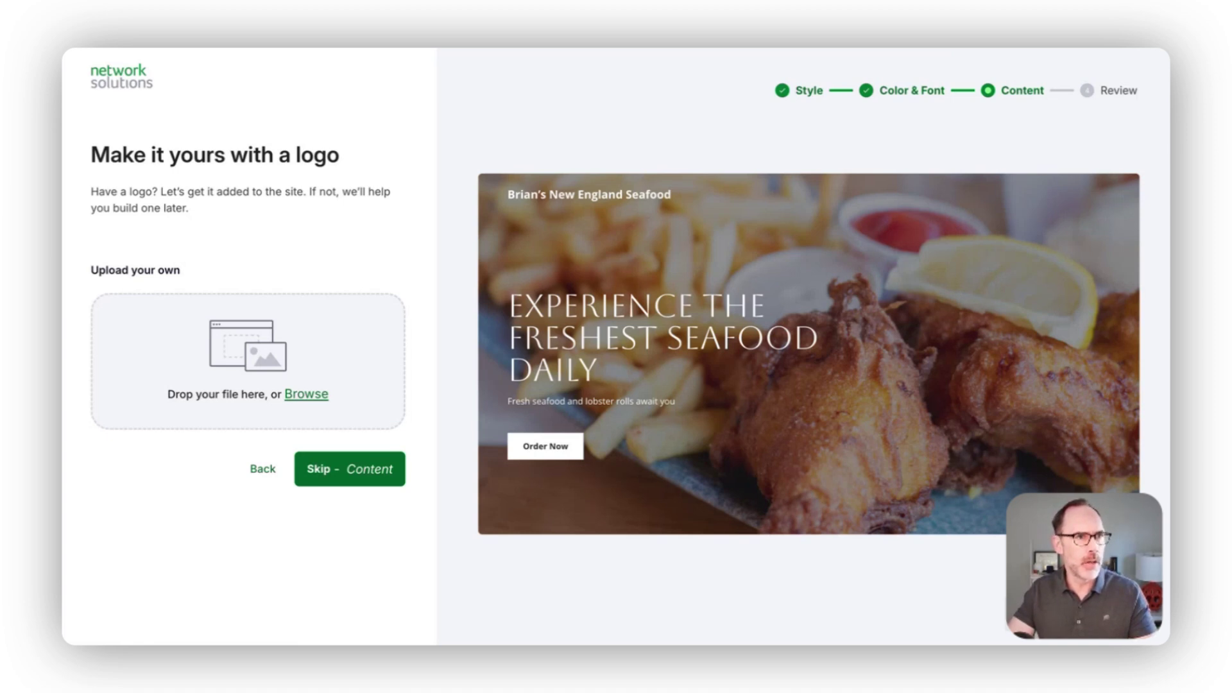
# Upload the restaurant's logo image into the drop box and proceed to the content step.
pyautogui.moveTo(149, 539); pyautogui.dragTo(264, 394)
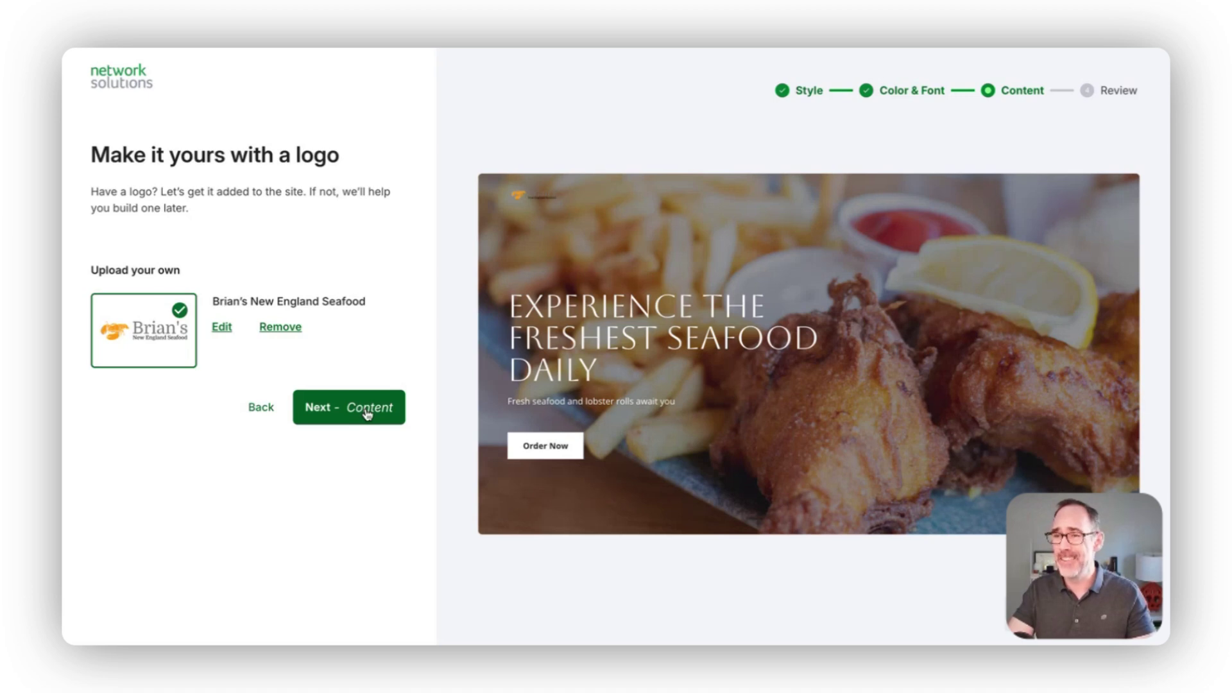
pyautogui.click(367, 414)
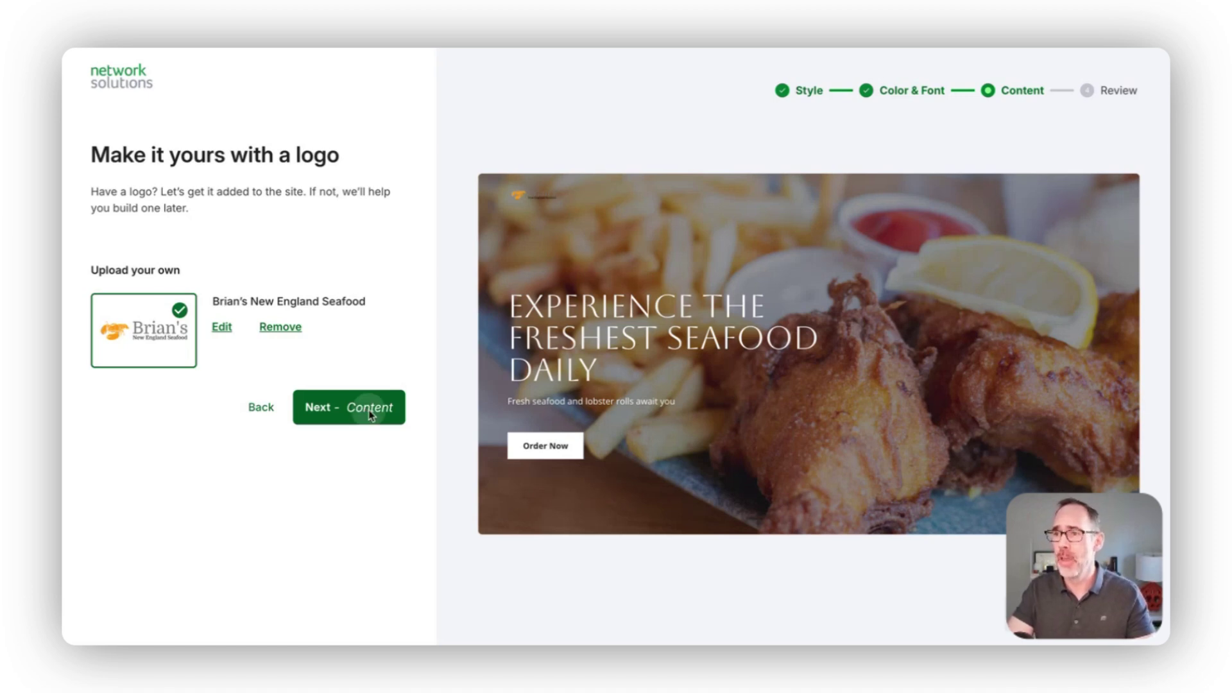
# Preview the Formal, Persuasive and Friendly copy, then return to the Informative tone.
pyautogui.scroll(-1, 411, 437)
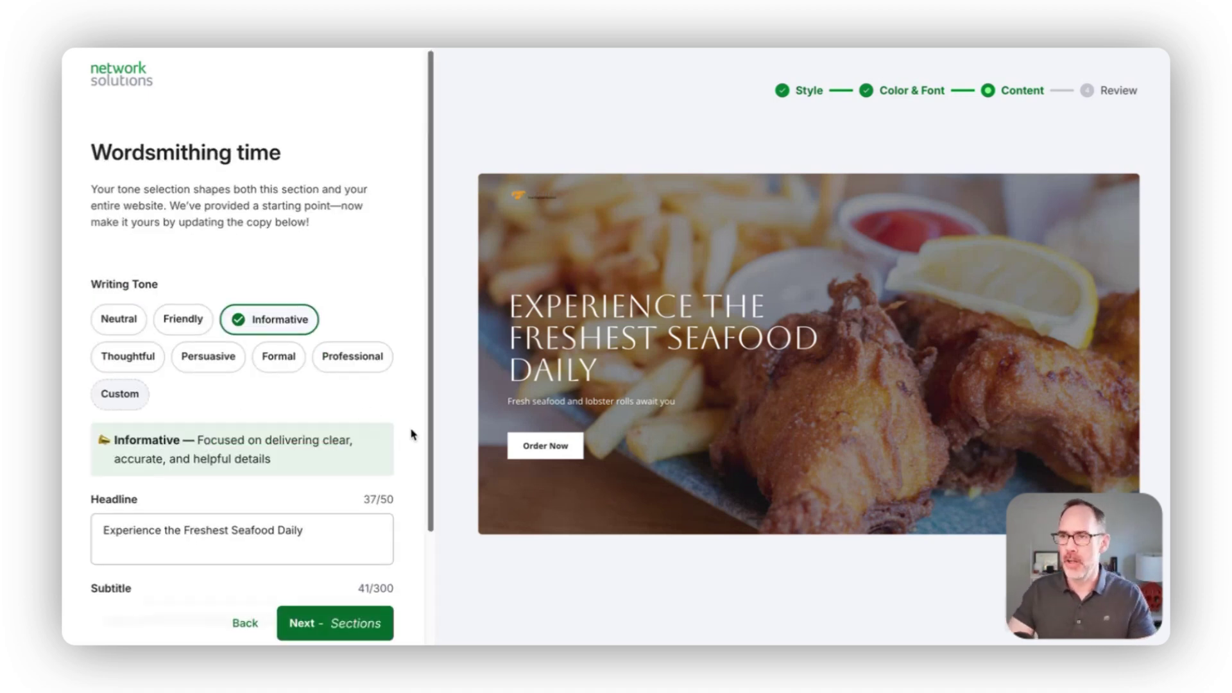
pyautogui.scroll(-2, 412, 435)
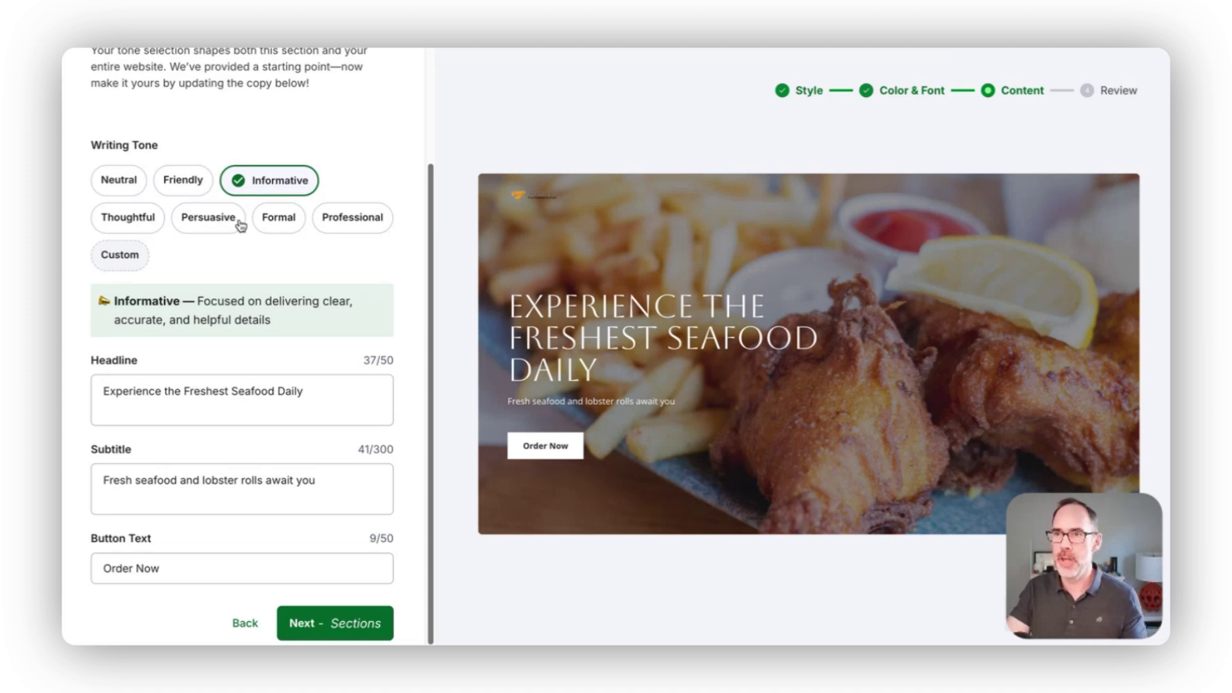
pyautogui.click(274, 221)
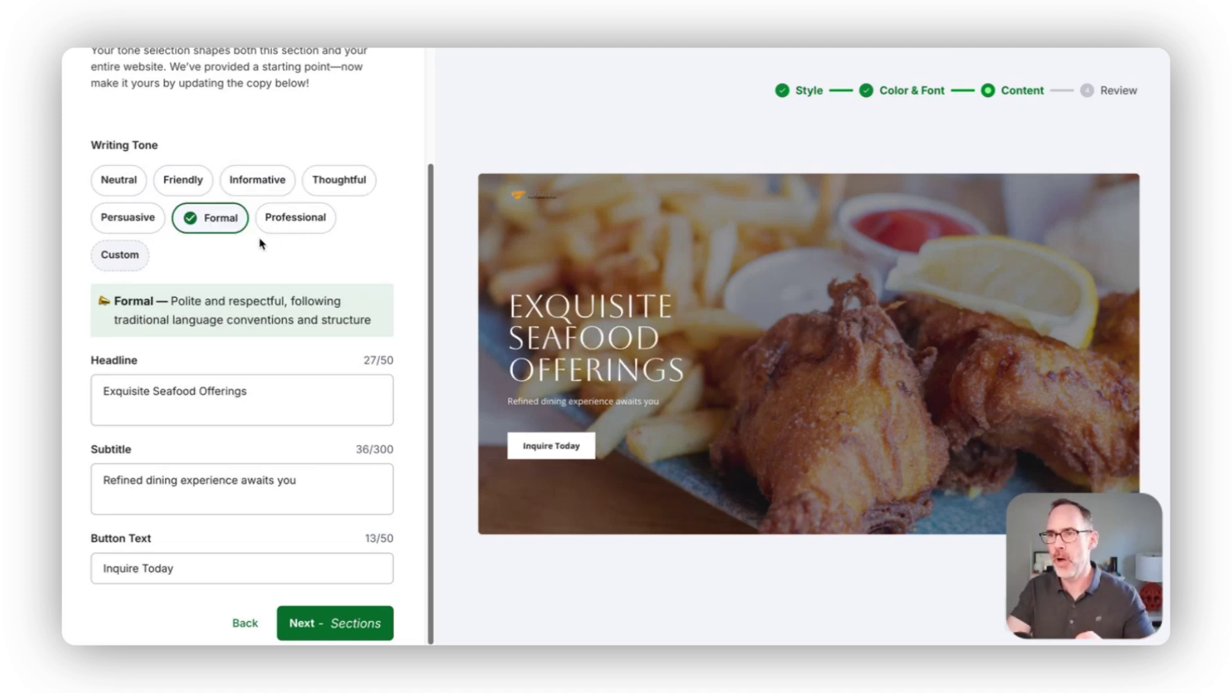
pyautogui.click(133, 230)
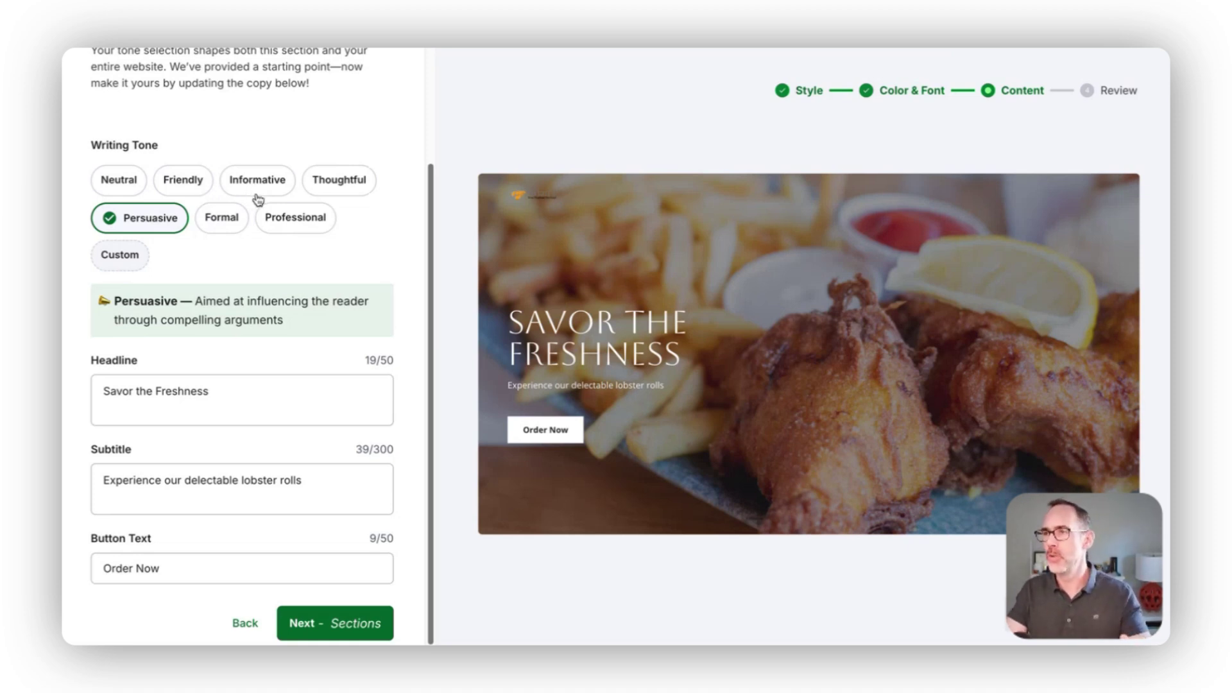
pyautogui.click(205, 188)
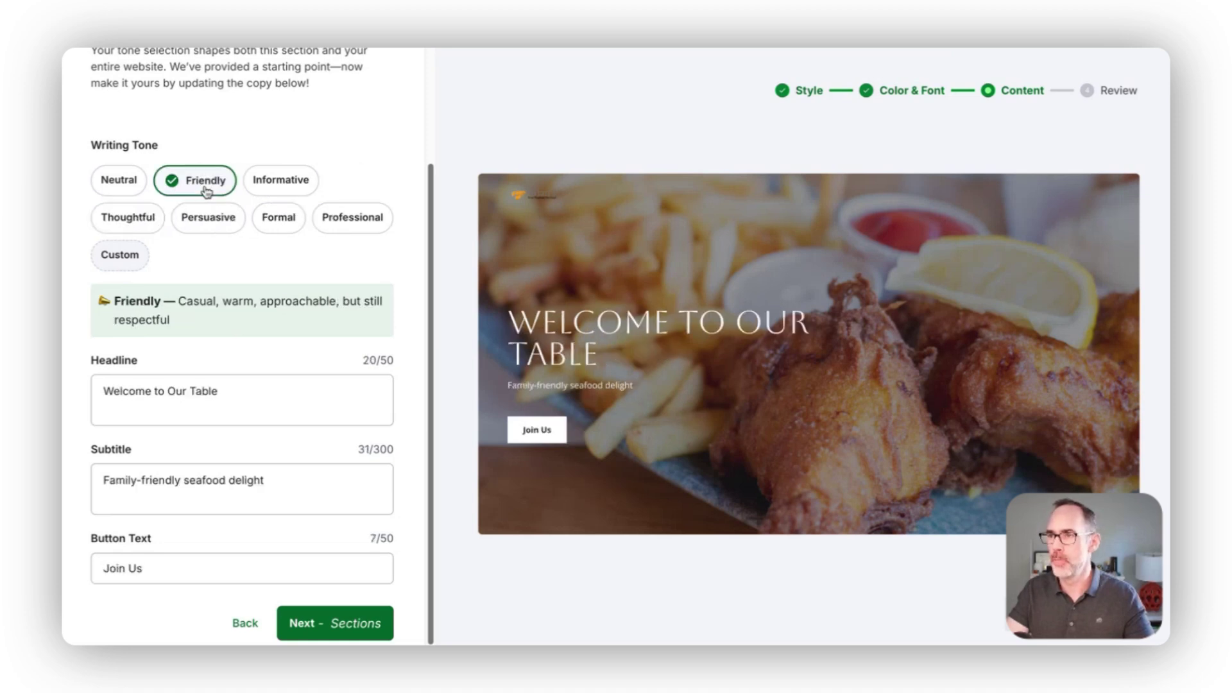
pyautogui.click(265, 190)
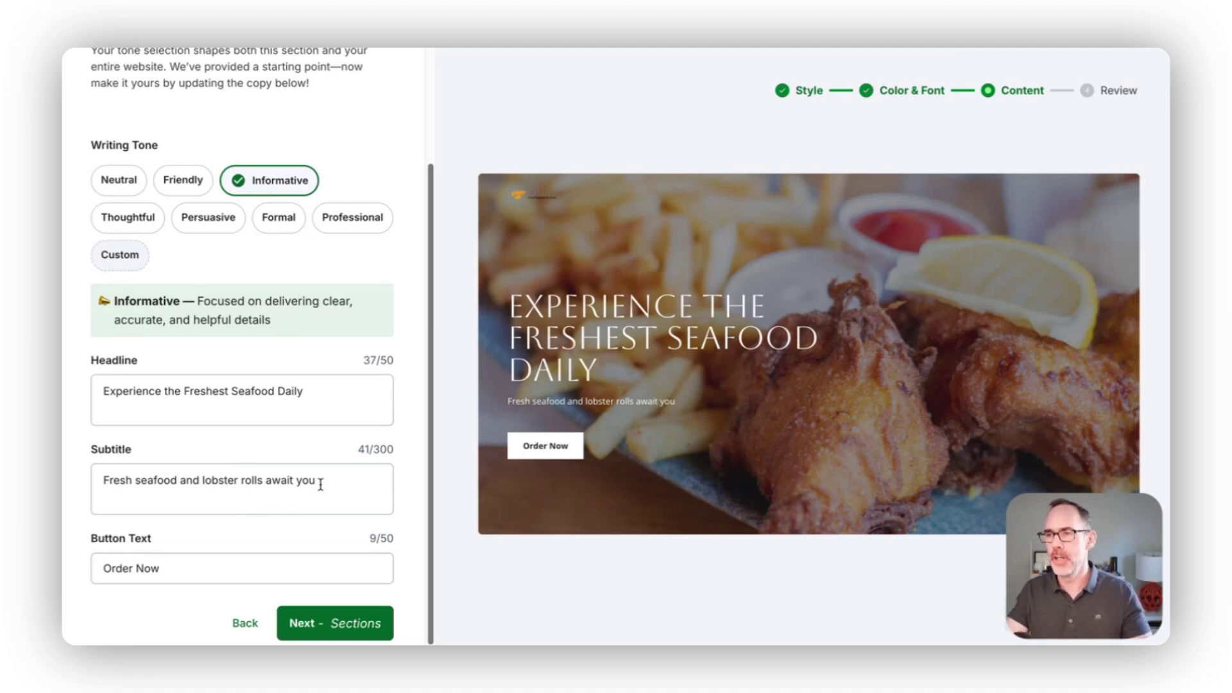
# Append 'daily' so the subtitle reads 'Fresh seafood and lobster rolls await you daily'.
pyautogui.click(267, 478)
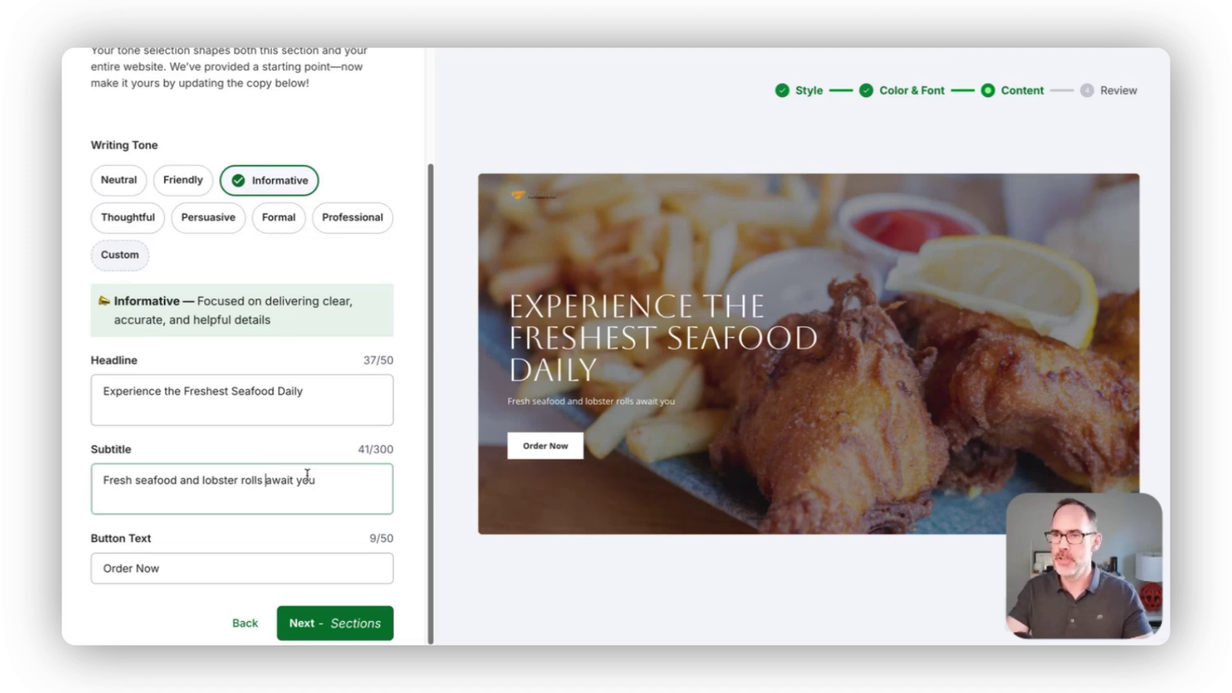
pyautogui.press('Left')
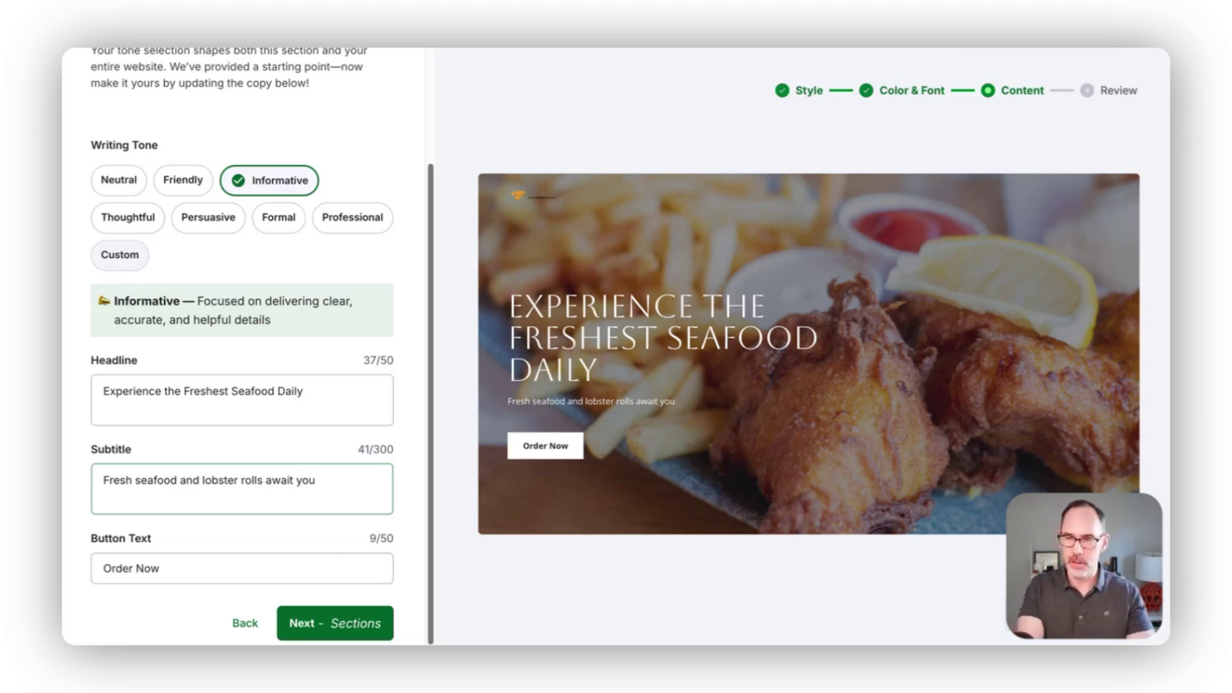
pyautogui.write('daily')
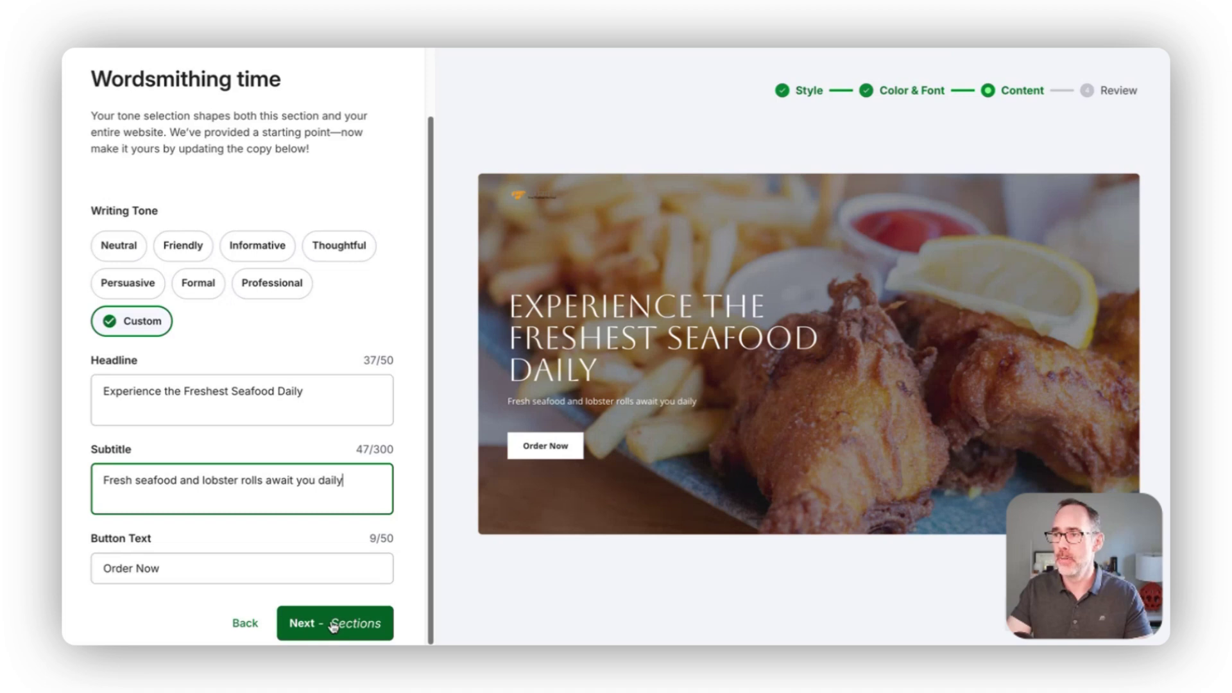
pyautogui.click(333, 627)
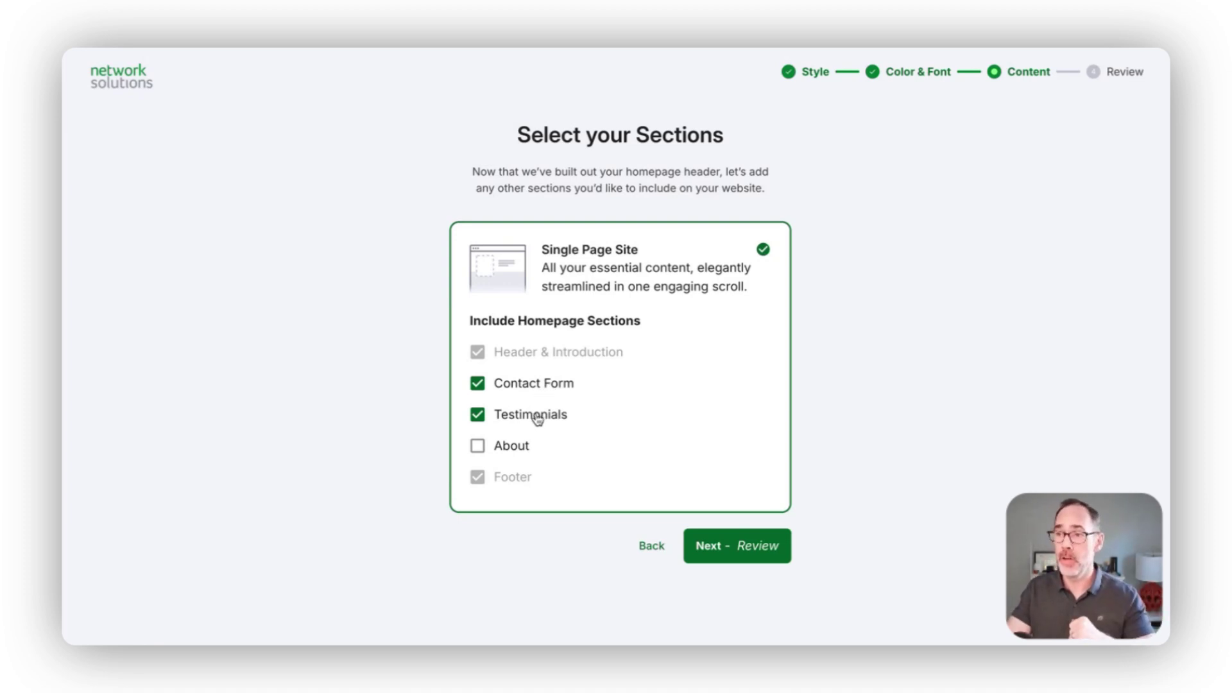
# Tick the About homepage section and generate the site via Next - Review.
pyautogui.click(512, 451)
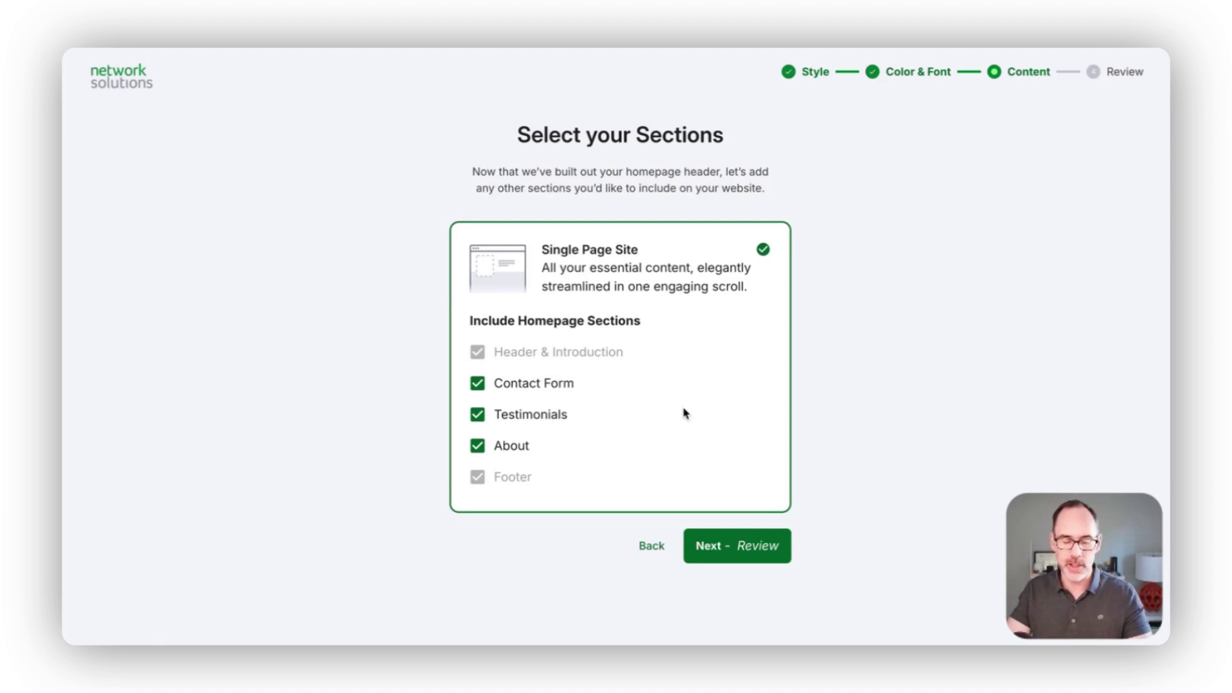
pyautogui.click(718, 546)
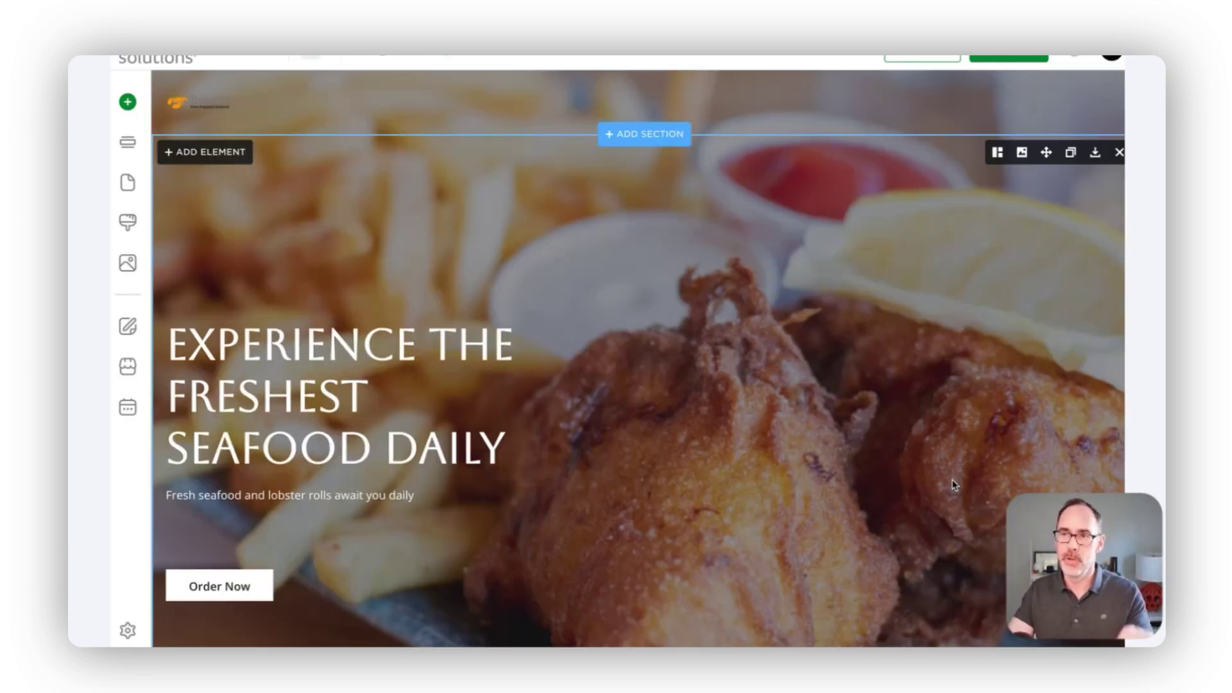
pyautogui.scroll(-1, 910, 516)
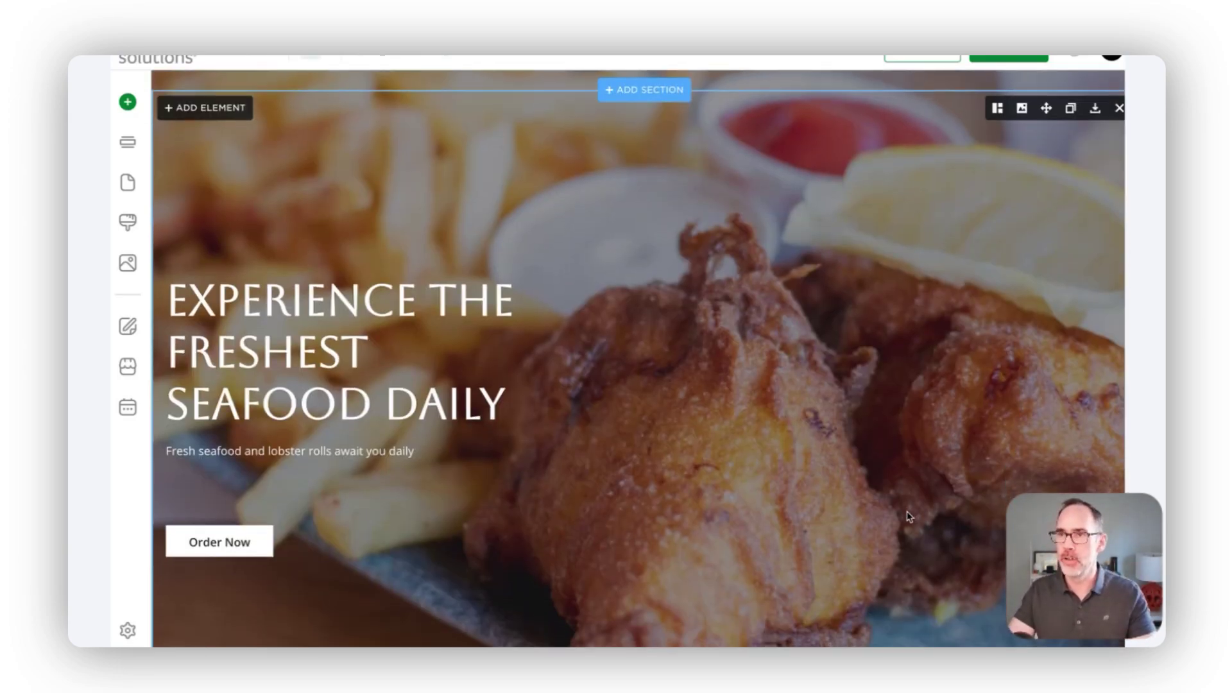
pyautogui.scroll(-10, 908, 514)
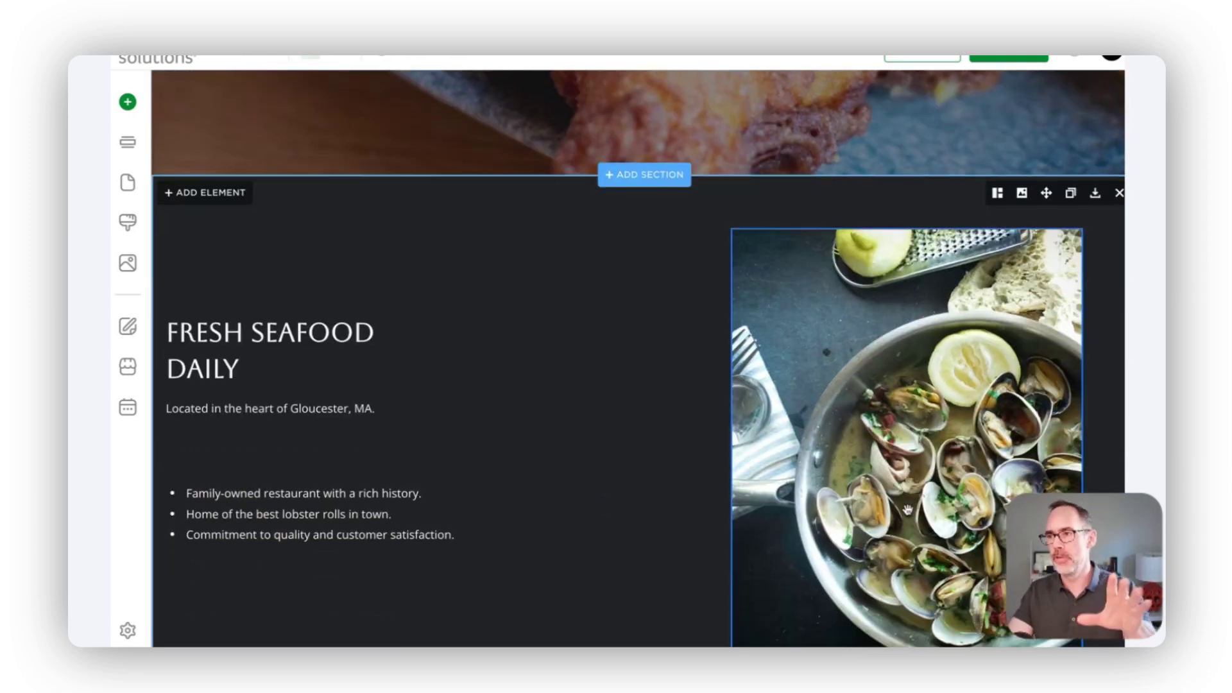
pyautogui.scroll(-2, 907, 511)
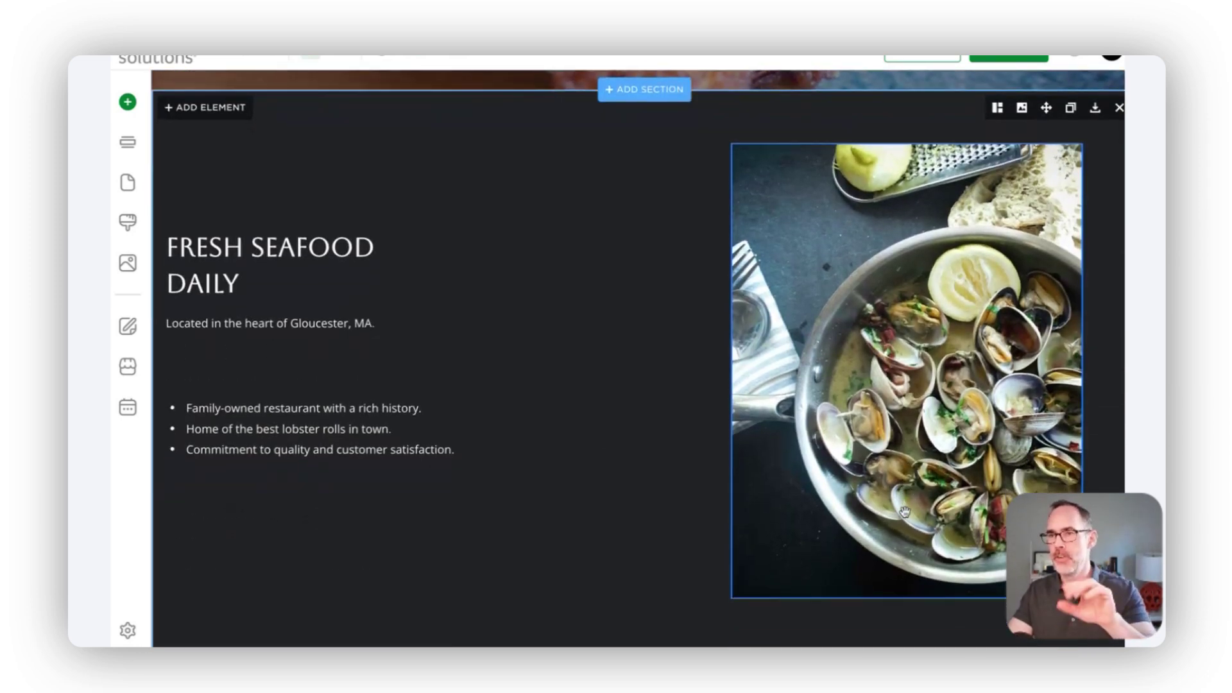
pyautogui.scroll(-9, 905, 511)
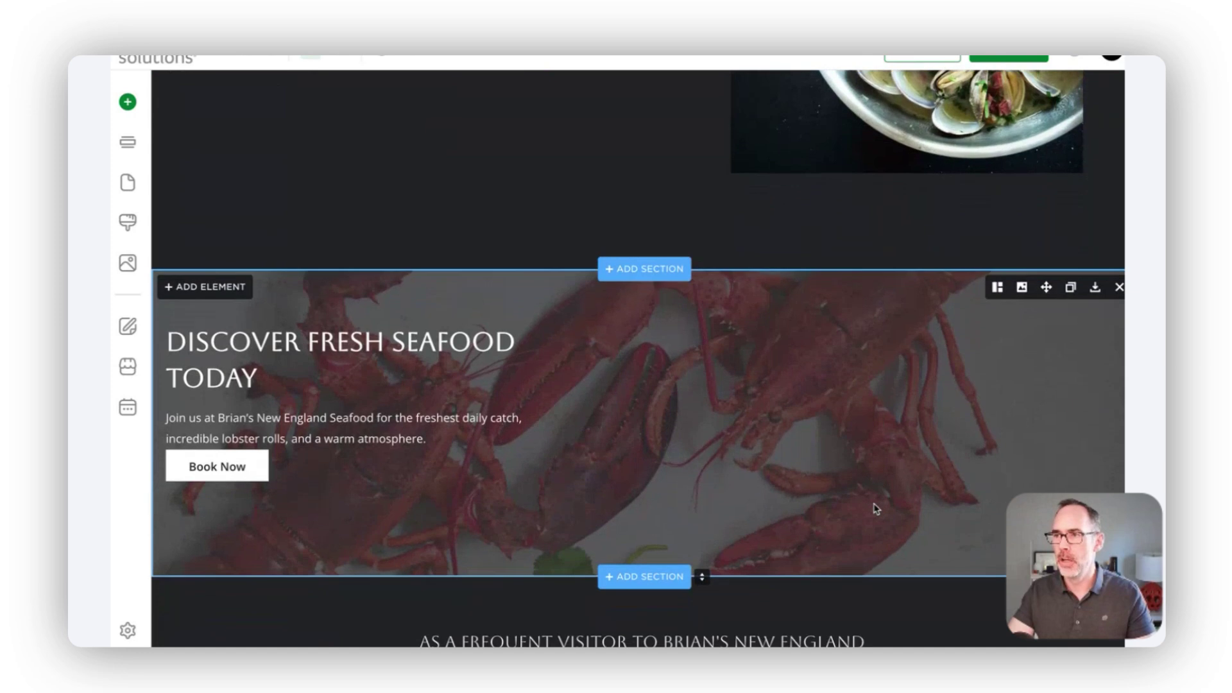
pyautogui.scroll(-7, 876, 509)
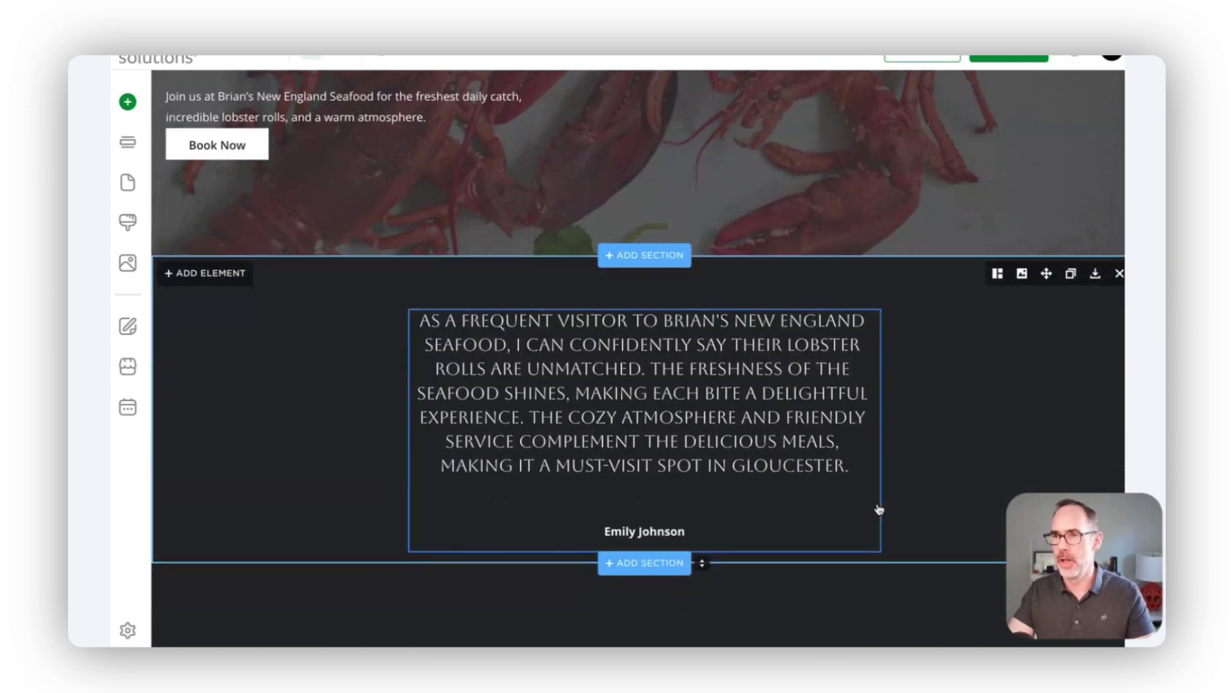
pyautogui.scroll(-9, 880, 509)
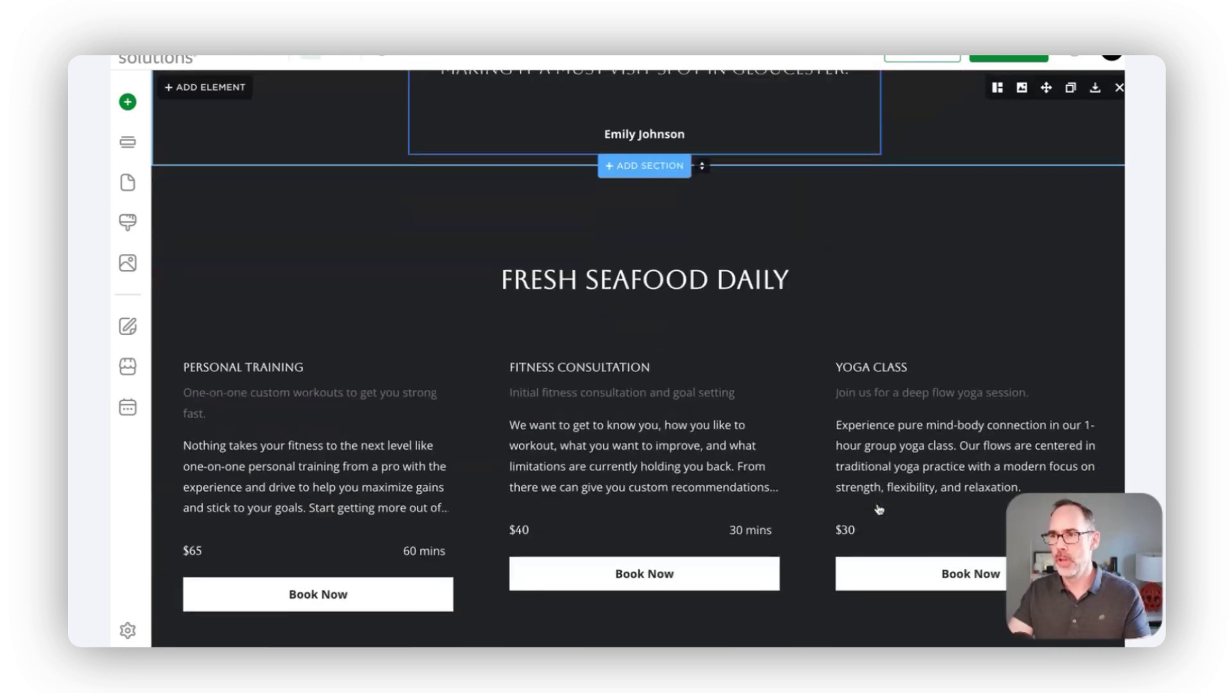
pyautogui.scroll(-7, 879, 509)
pyautogui.scroll(6, 879, 502)
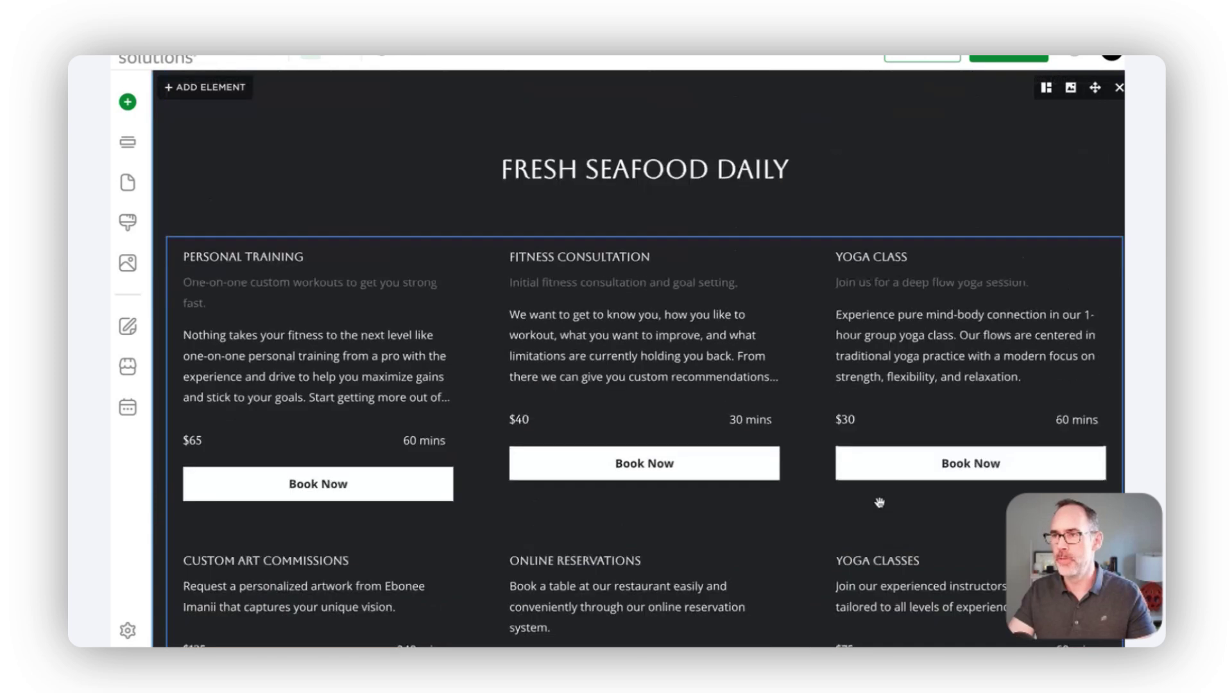
pyautogui.scroll(20, 879, 503)
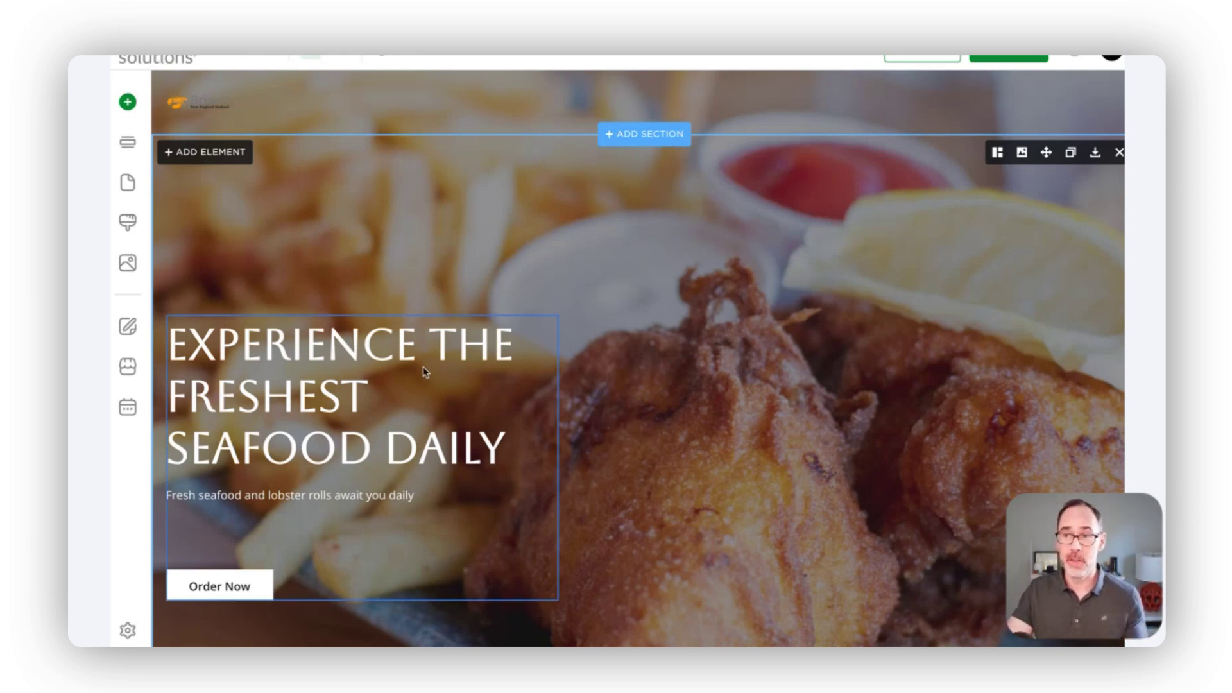
# Drag the hero headline group to the photo's right side, then back to the left.
pyautogui.click(396, 358)
pyautogui.moveTo(398, 359); pyautogui.dragTo(915, 362)
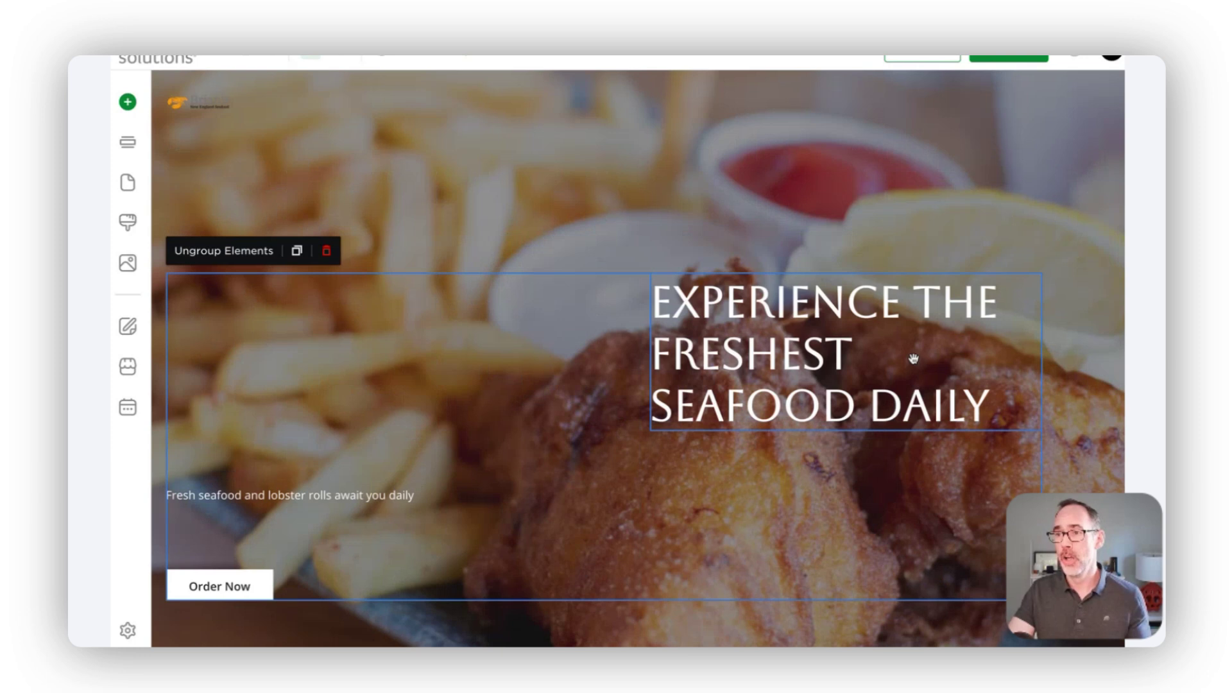
pyautogui.moveTo(831, 358); pyautogui.dragTo(430, 357)
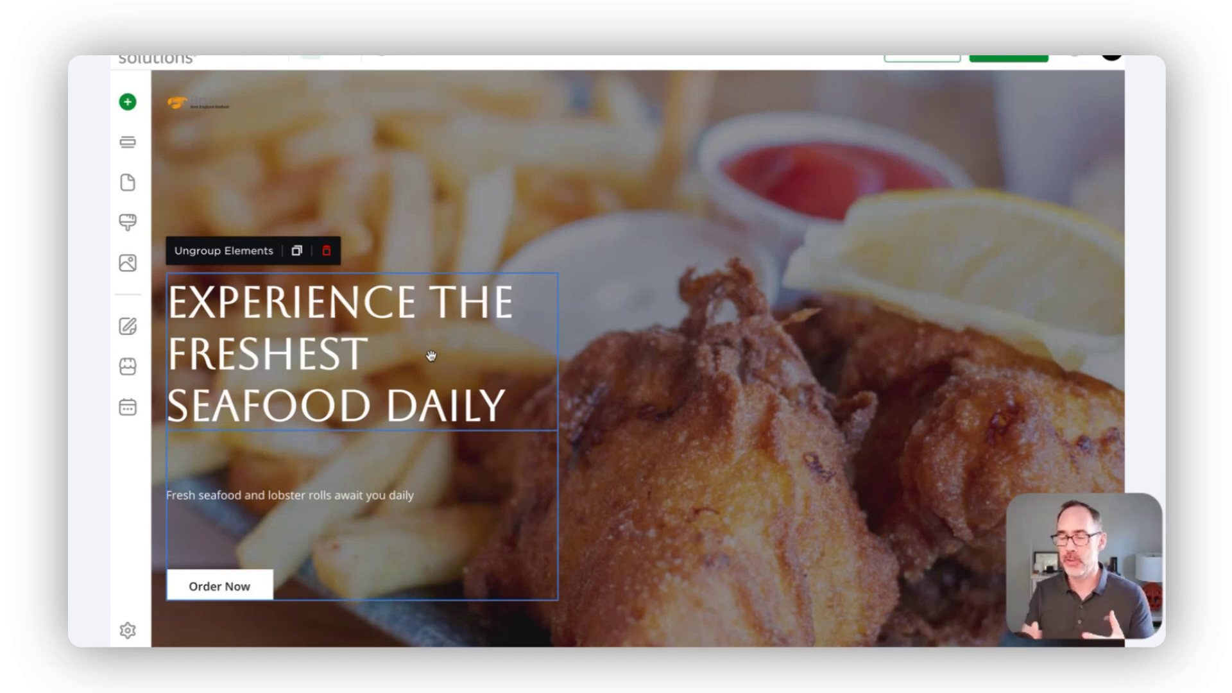
pyautogui.scroll(-9, 622, 514)
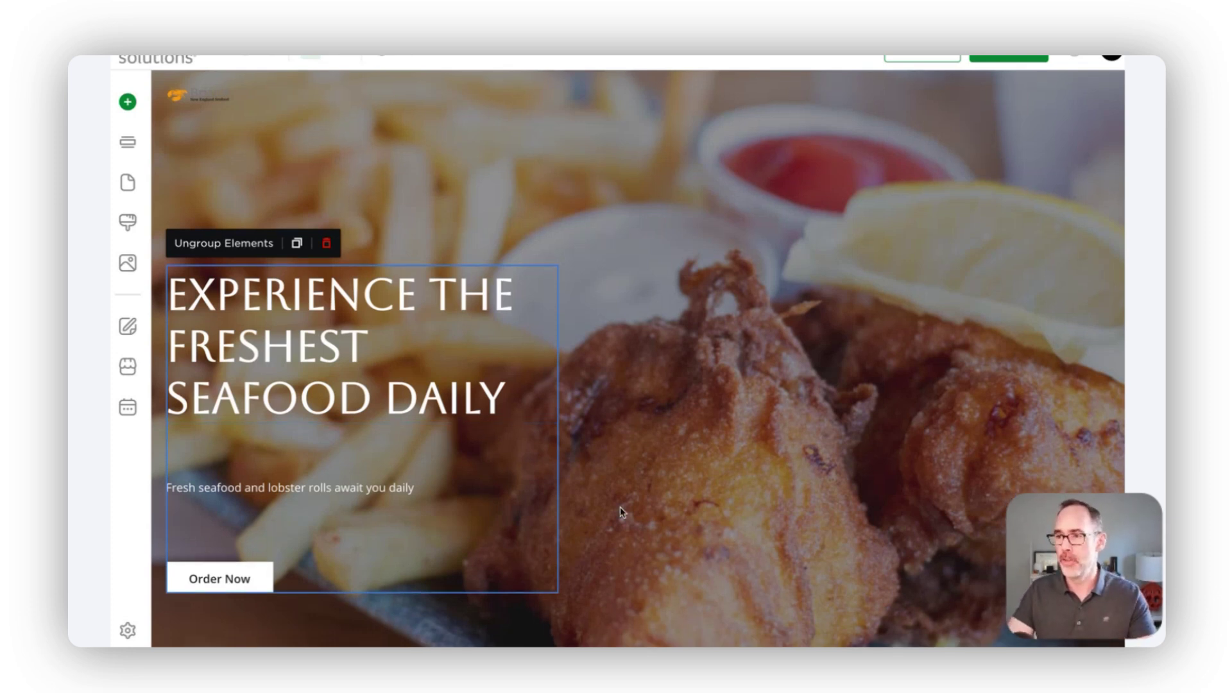
pyautogui.scroll(-2, 700, 507)
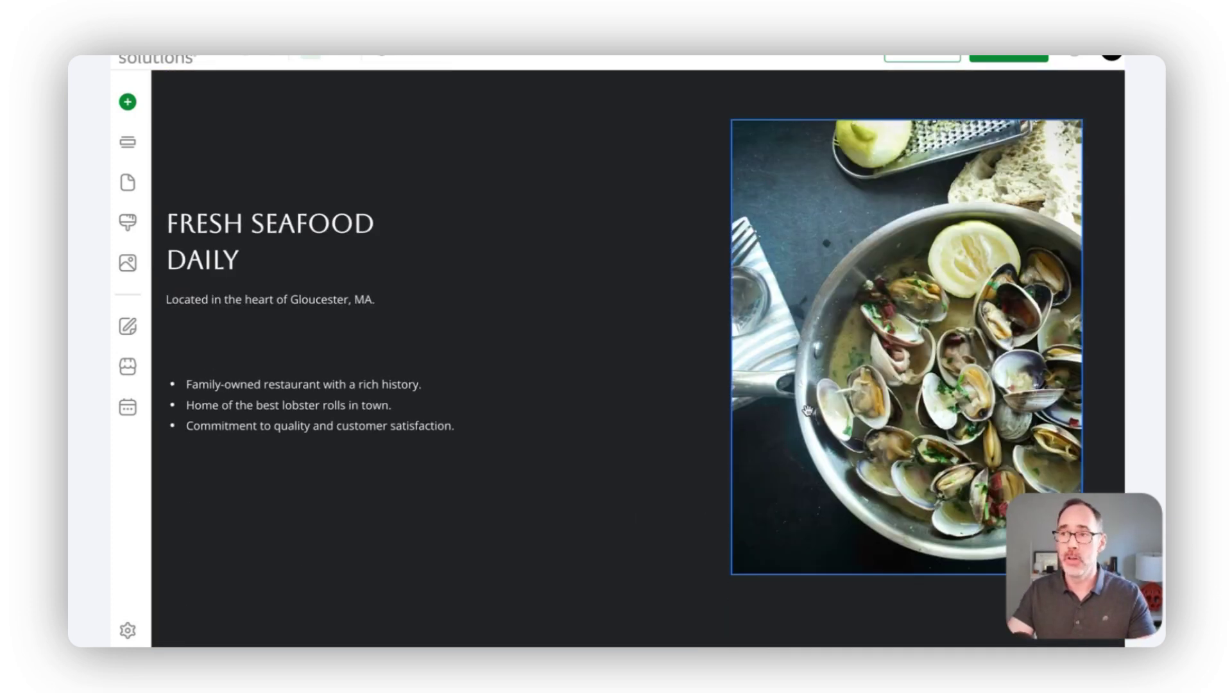
# Browse 'seafood' stock photos to replace the clams image, then close the library with the photo unchanged.
pyautogui.click(812, 386)
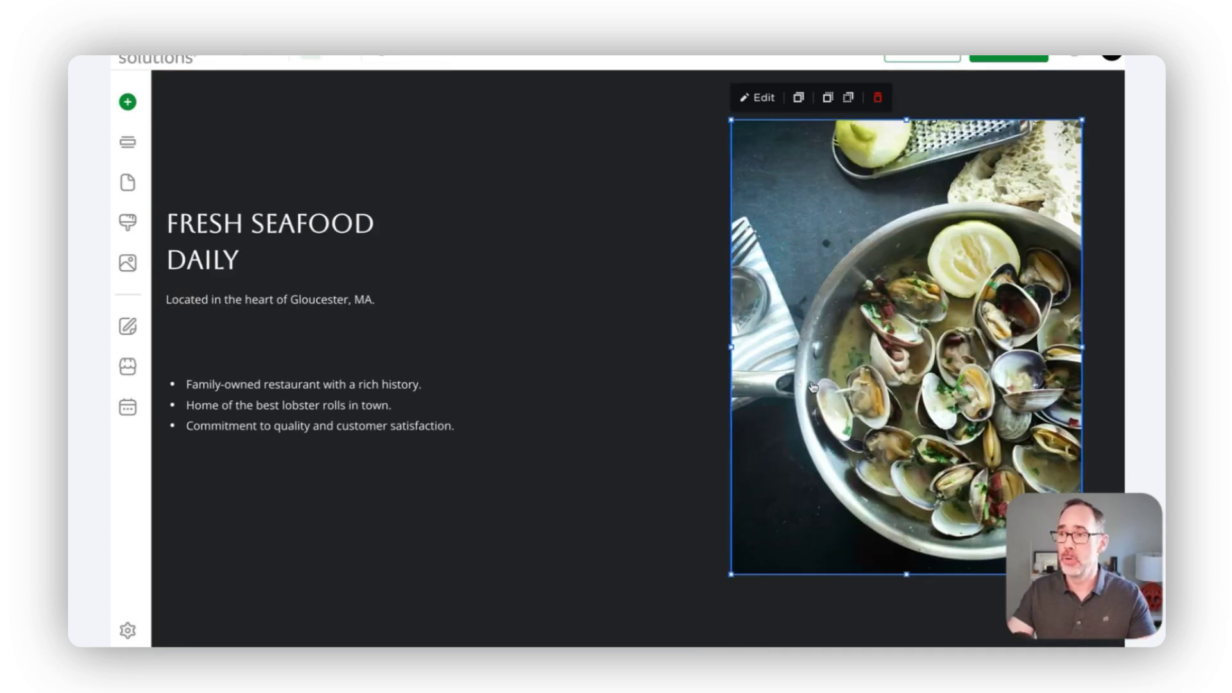
pyautogui.click(764, 98)
pyautogui.click(751, 104)
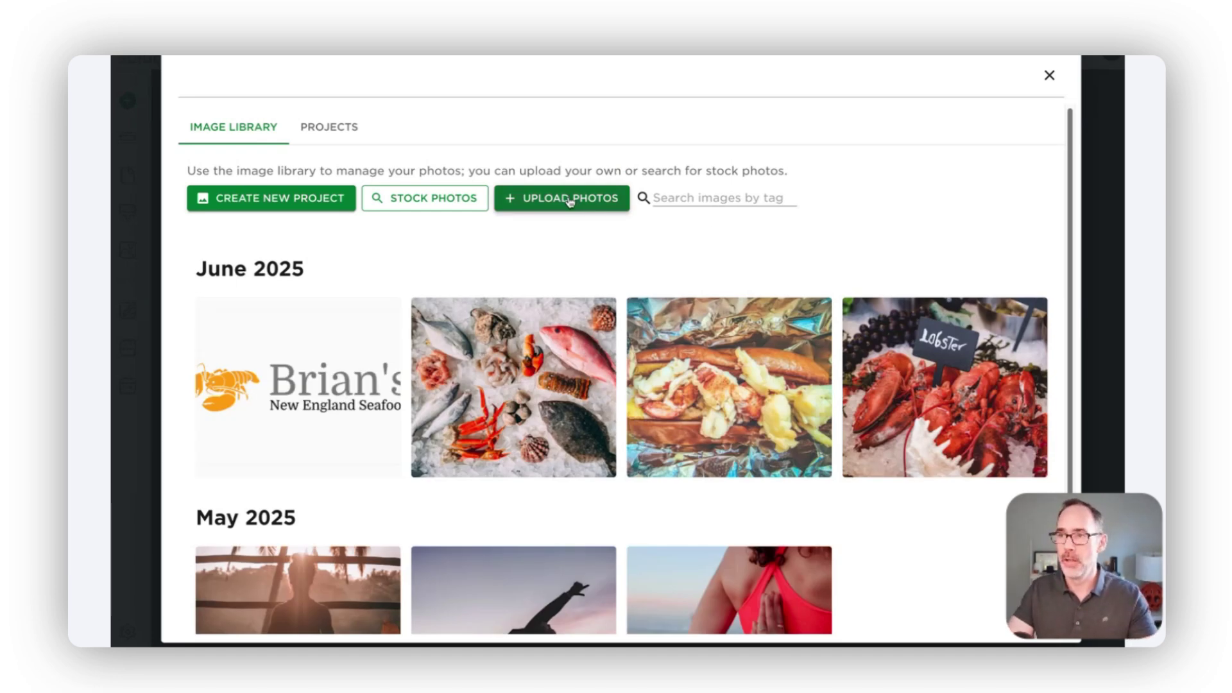
pyautogui.click(471, 201)
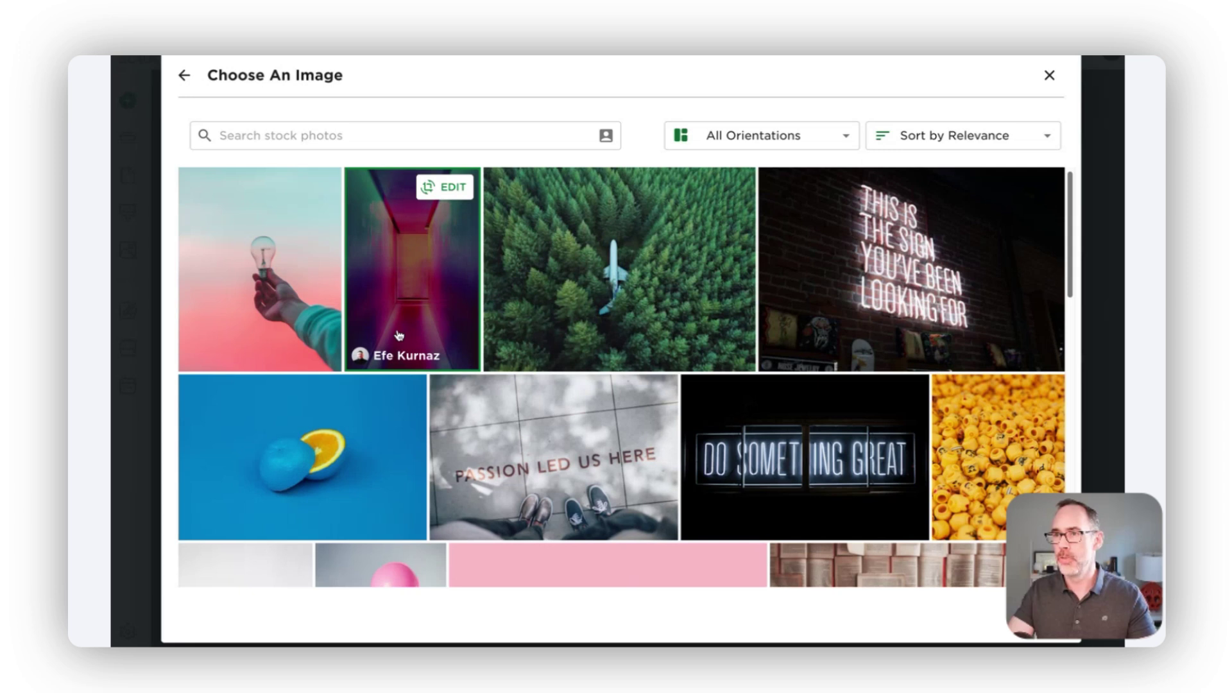
pyautogui.write('seafood')
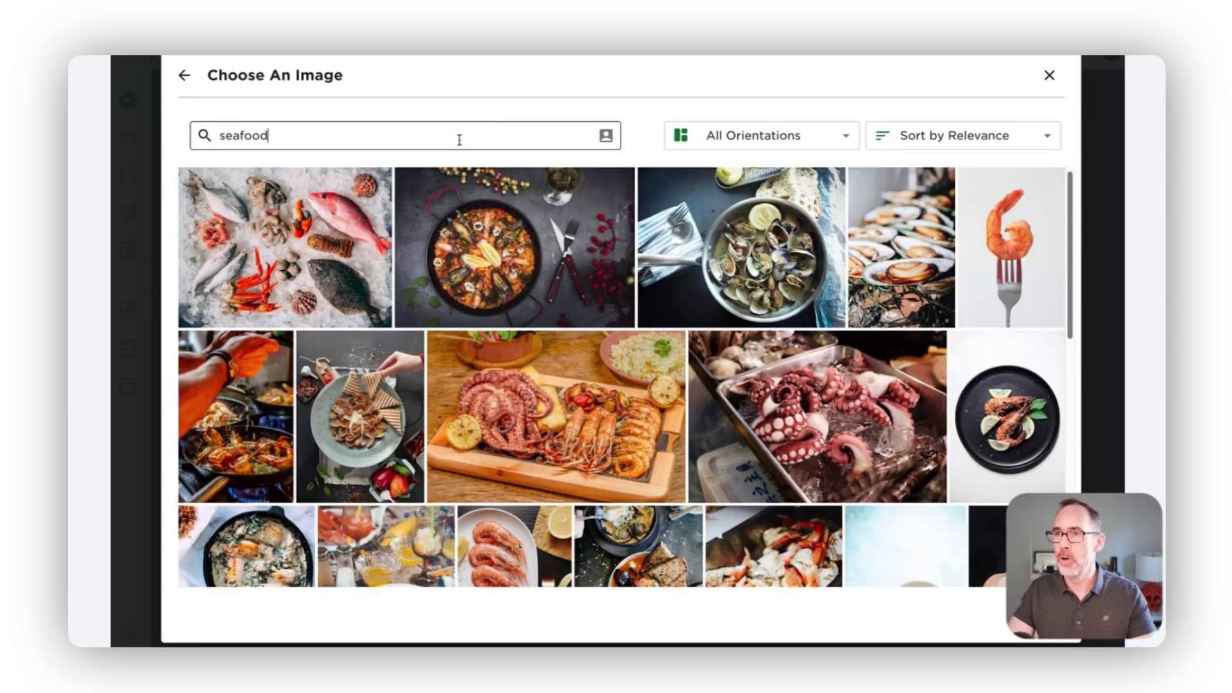
pyautogui.click(184, 77)
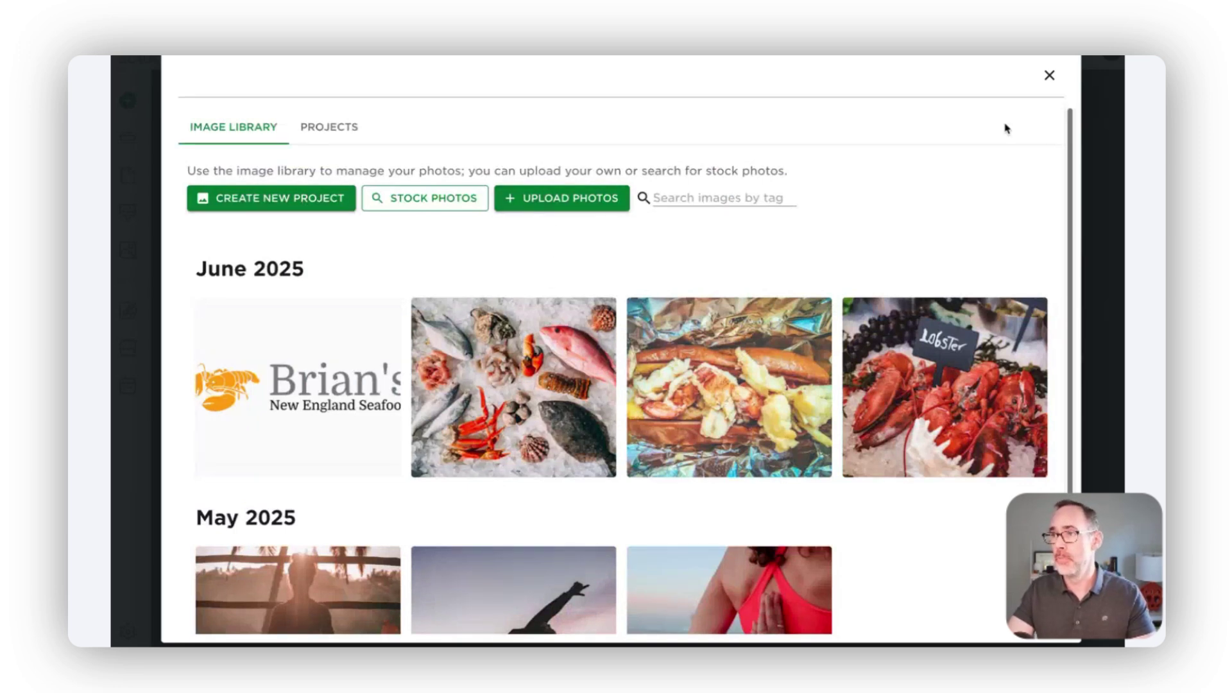
pyautogui.click(1050, 77)
# Add a Button element below the bullet list beside the clams photo.
pyautogui.scroll(-2, 816, 276)
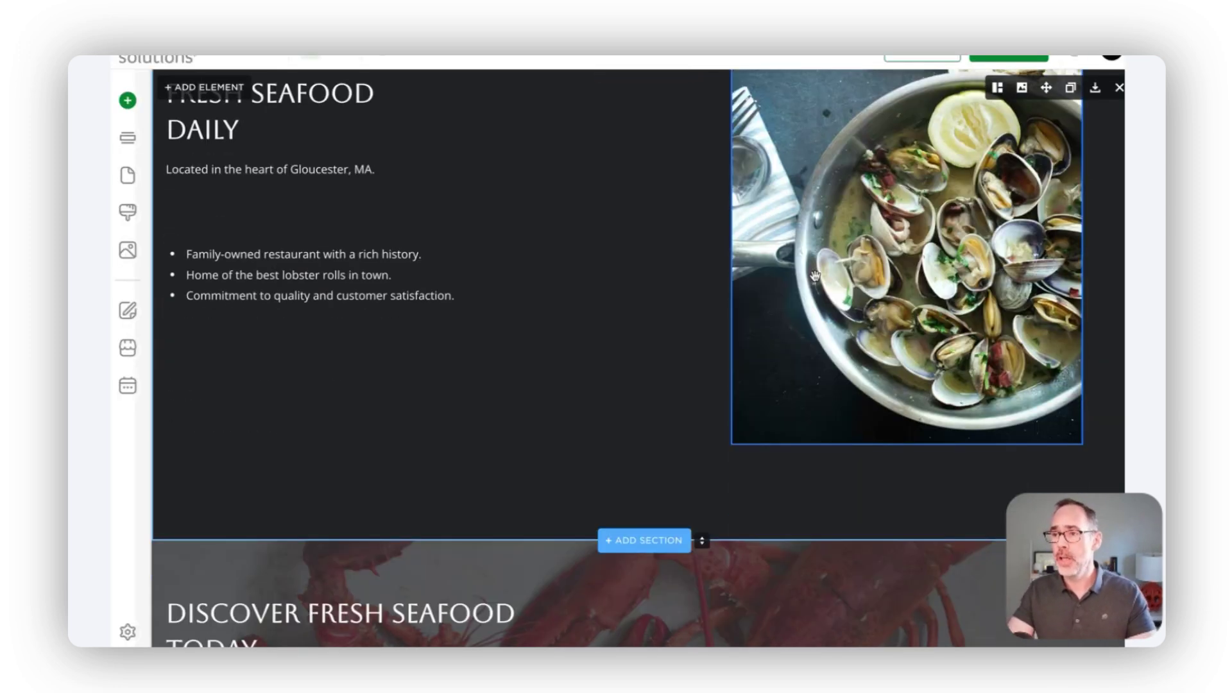
pyautogui.scroll(-3, 812, 275)
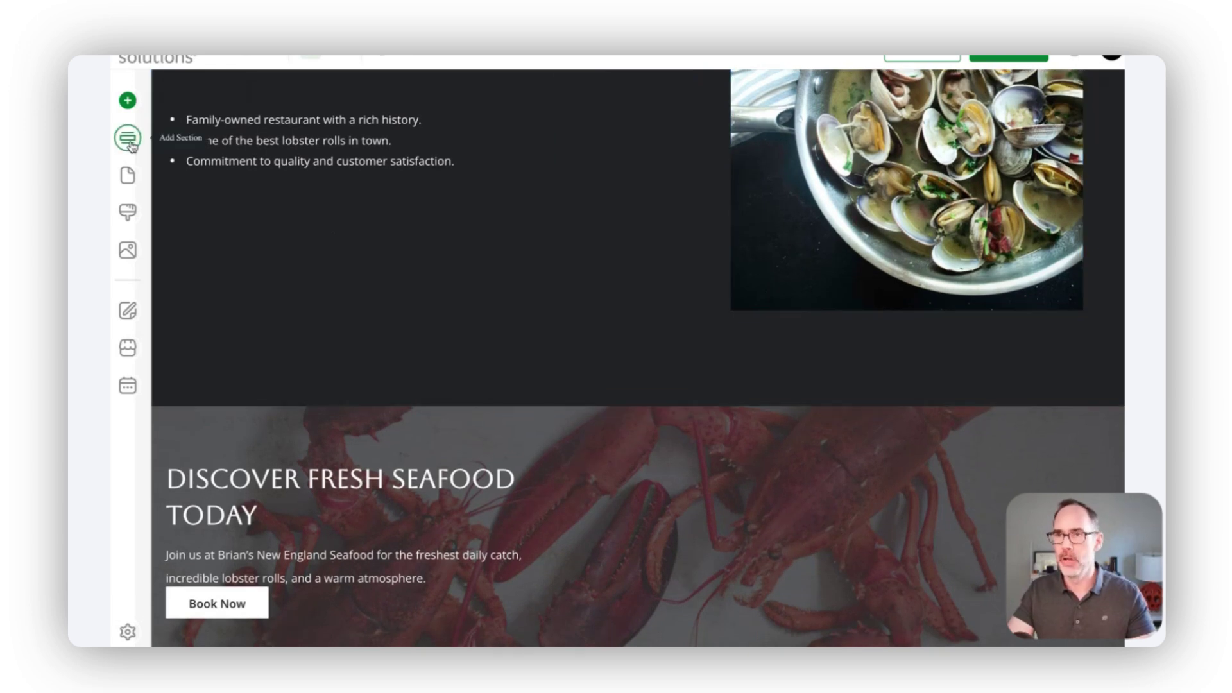
pyautogui.click(128, 100)
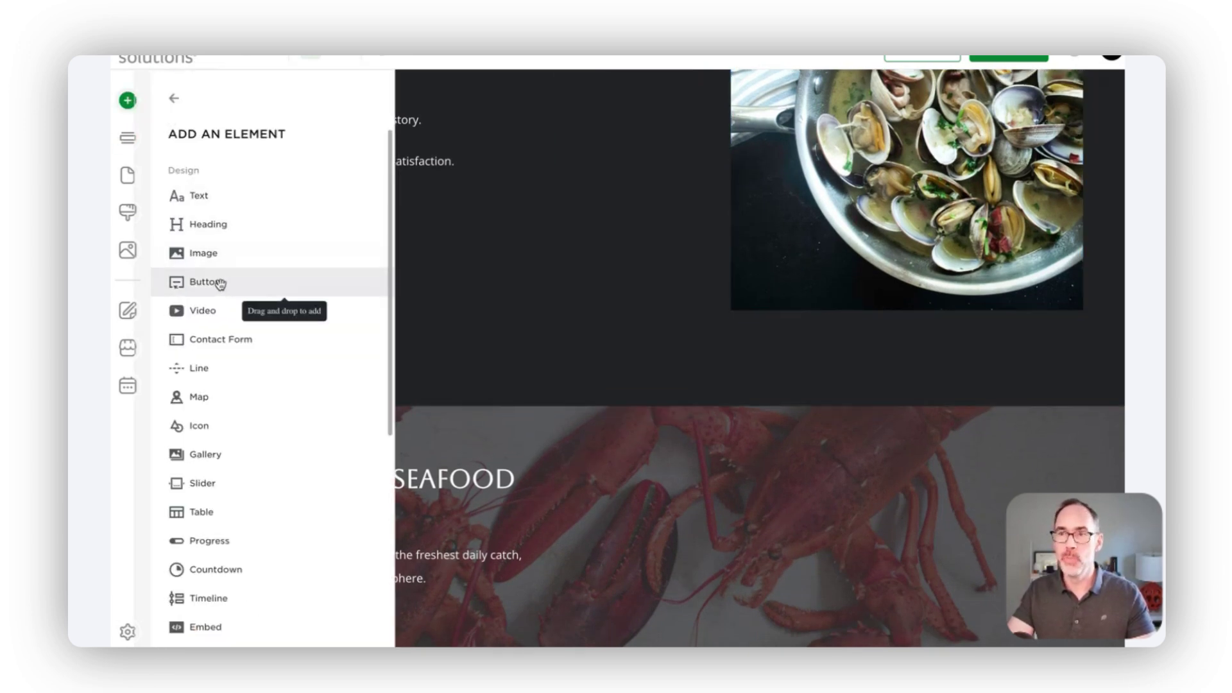
pyautogui.moveTo(220, 284); pyautogui.dragTo(262, 295)
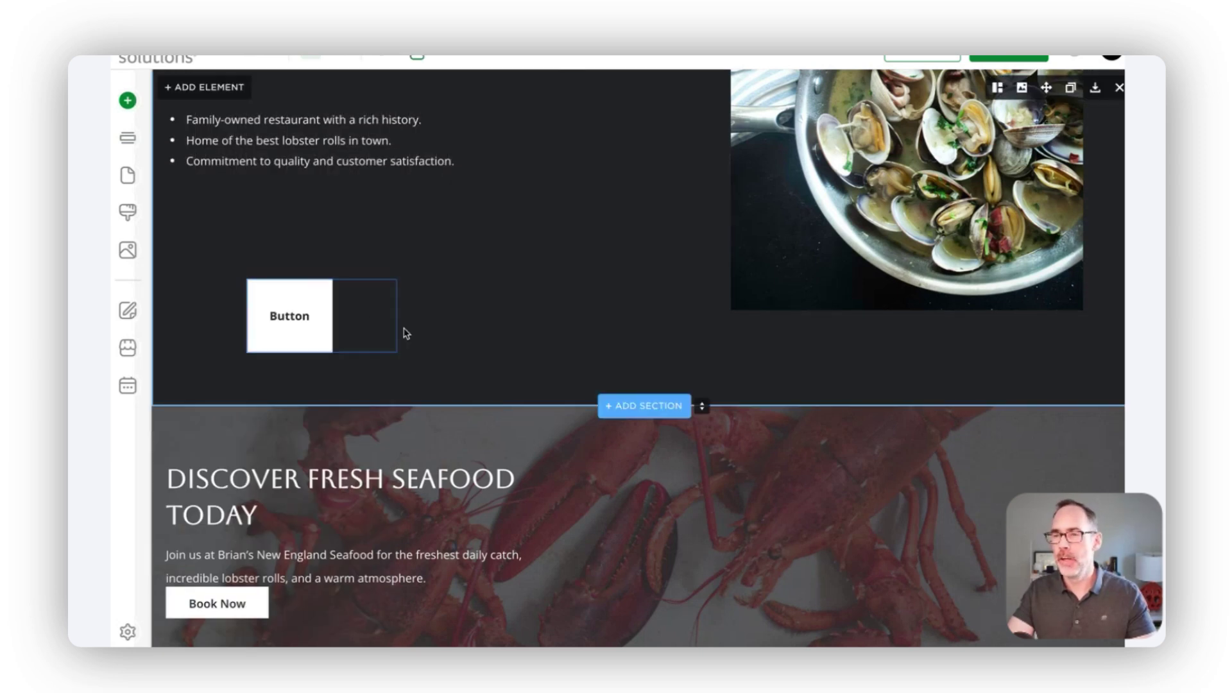
# Shorten the new button by pulling its bottom edge up.
pyautogui.click(319, 350)
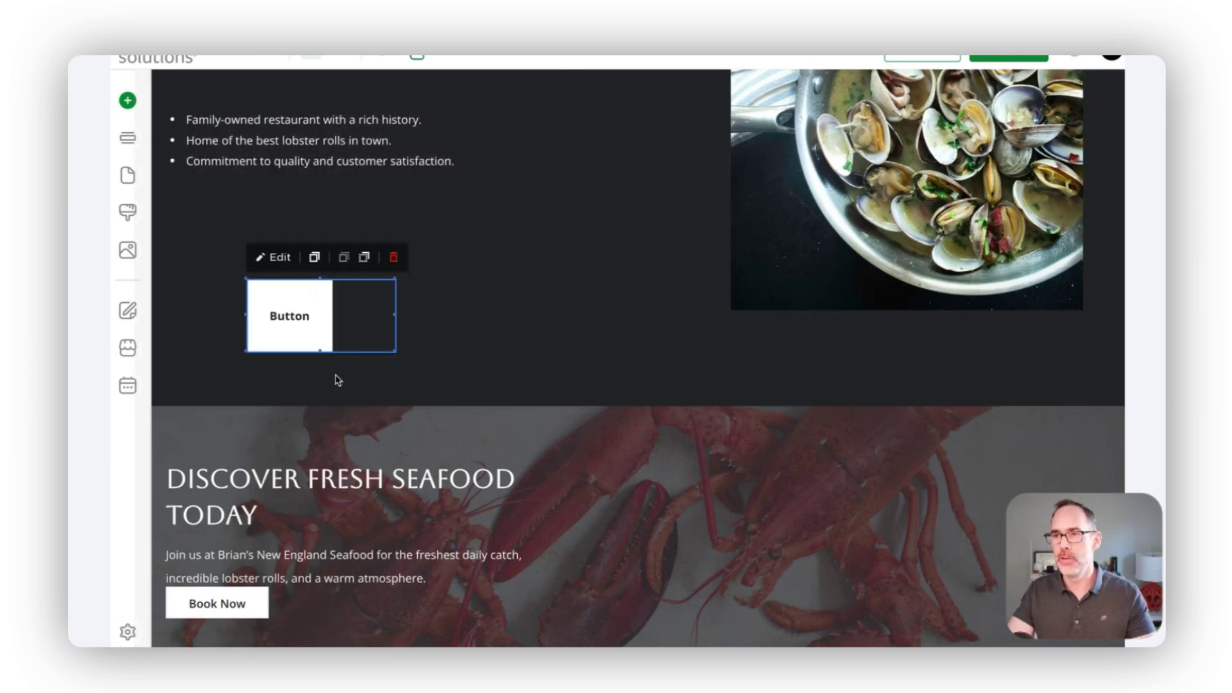
pyautogui.moveTo(319, 350); pyautogui.dragTo(328, 312)
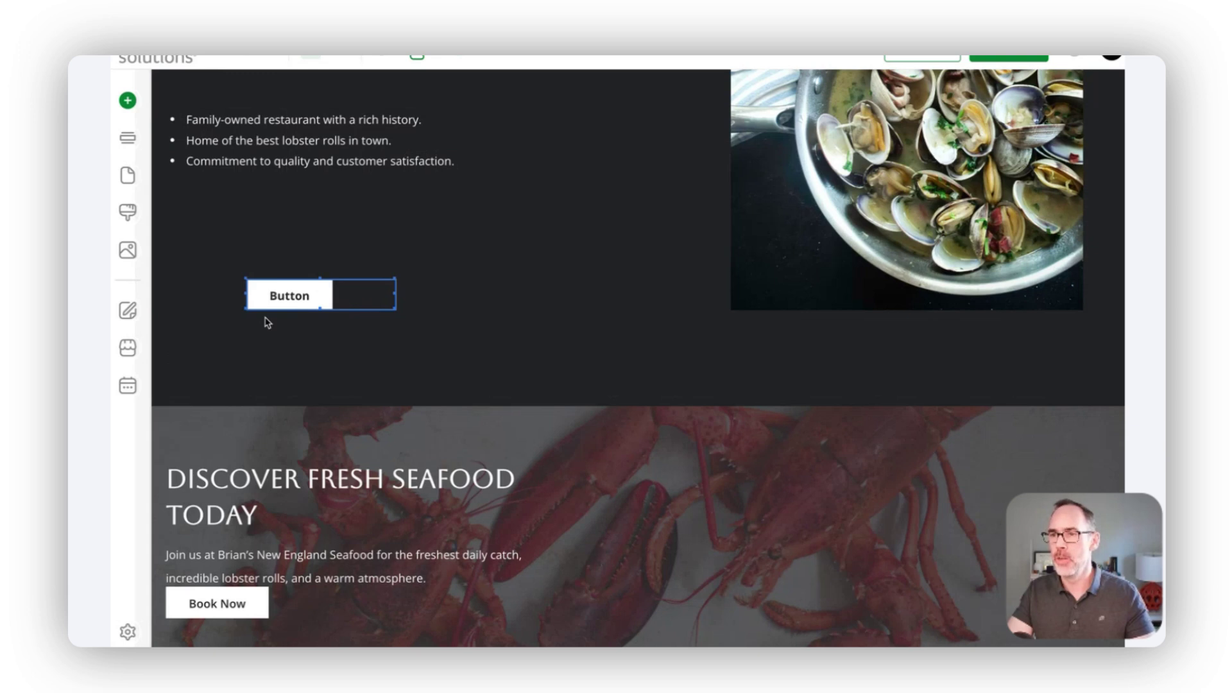
pyautogui.click(303, 332)
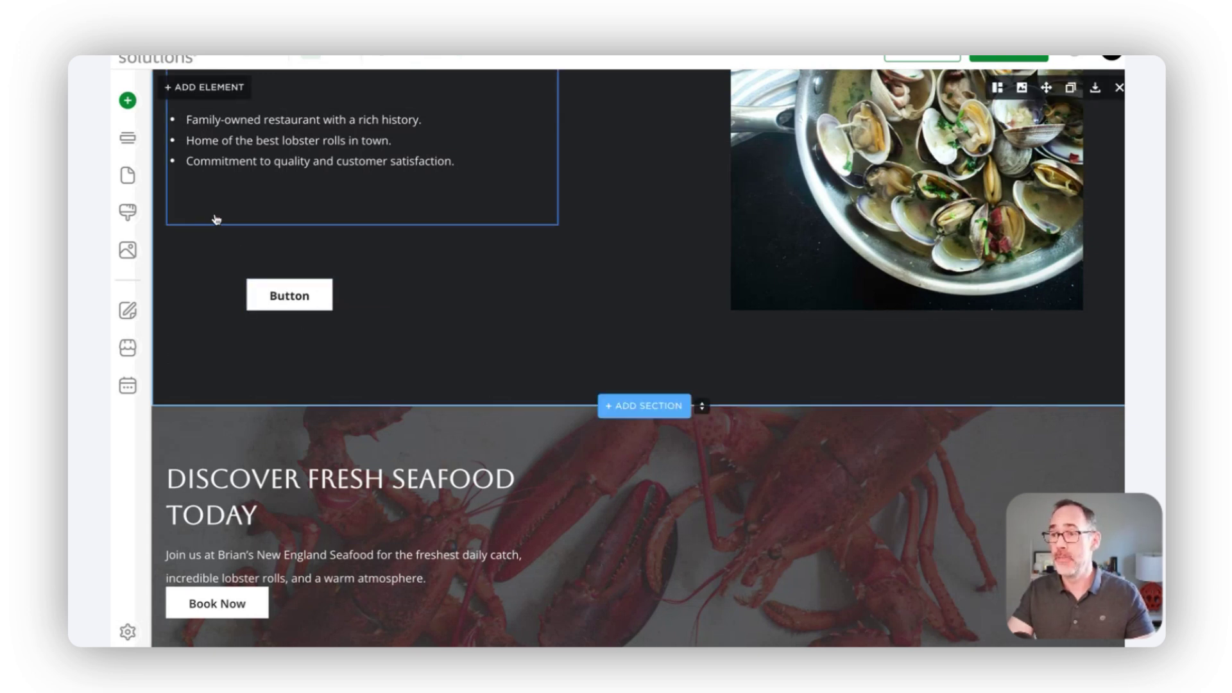
pyautogui.click(637, 412)
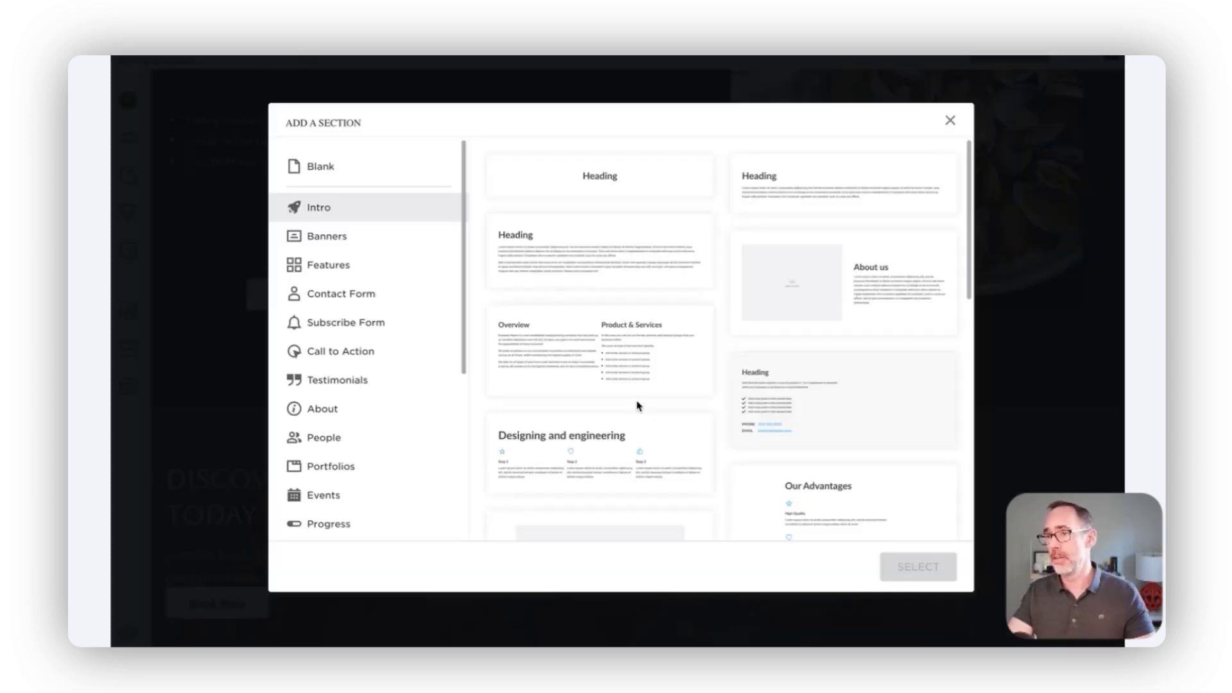
pyautogui.click(379, 239)
pyautogui.click(352, 270)
pyautogui.click(344, 295)
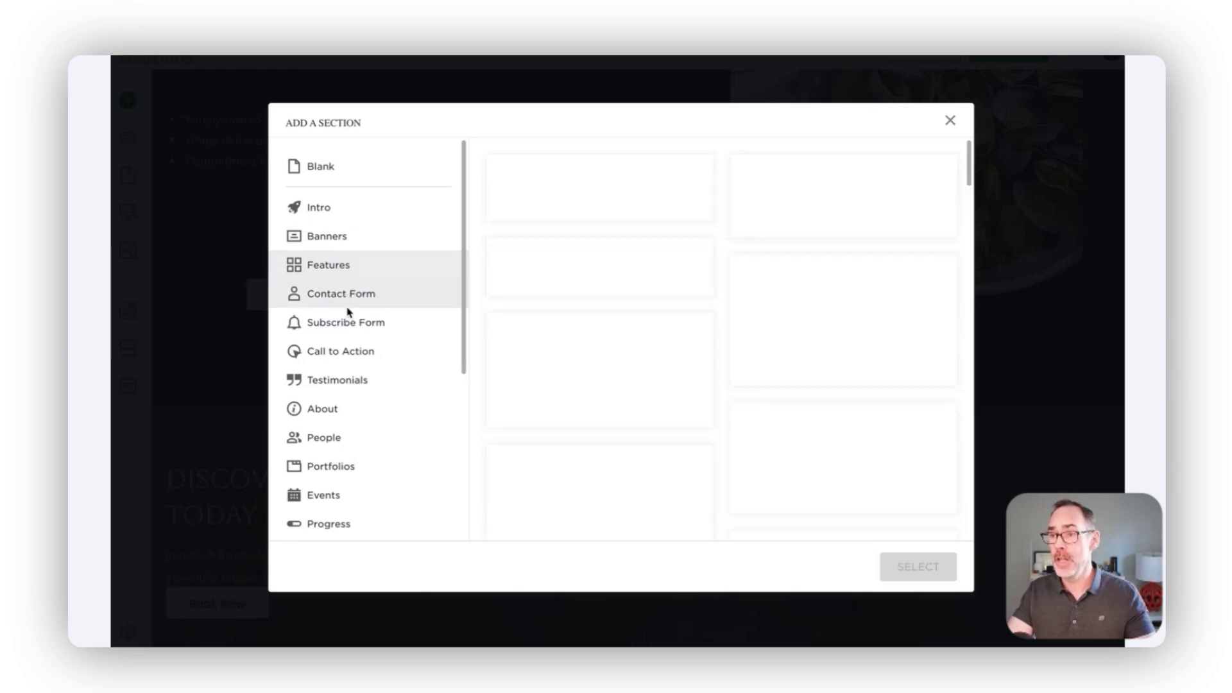
pyautogui.click(350, 324)
pyautogui.click(348, 353)
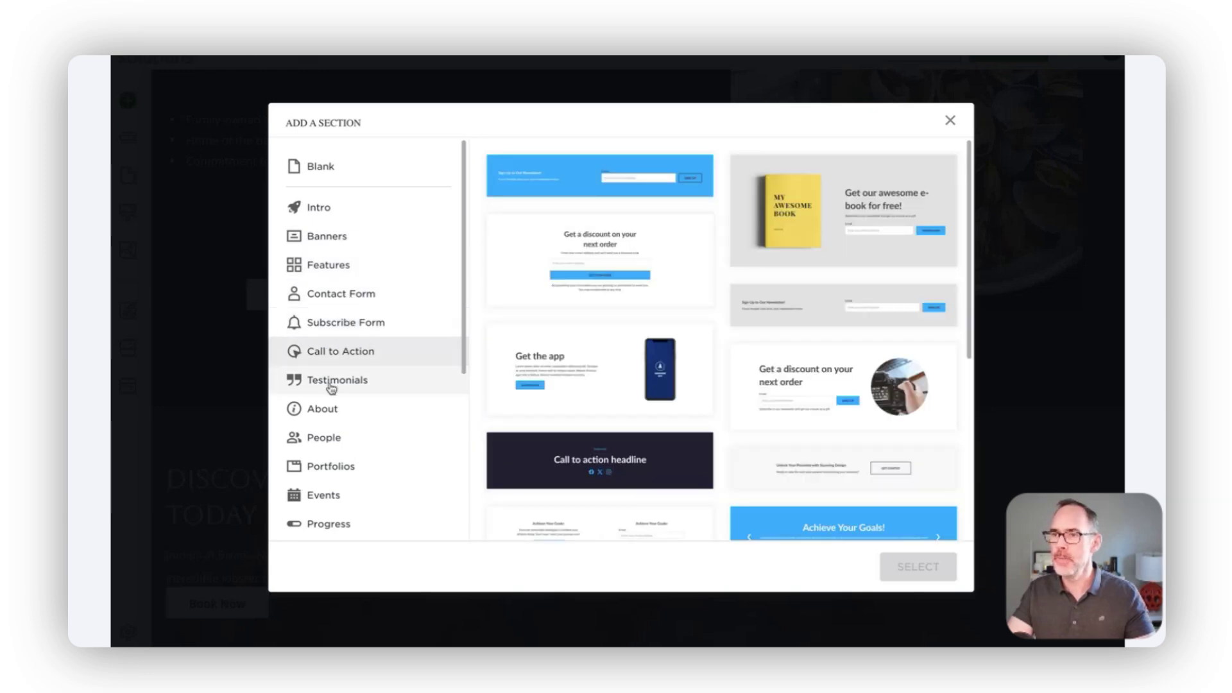
pyautogui.click(328, 393)
pyautogui.click(328, 413)
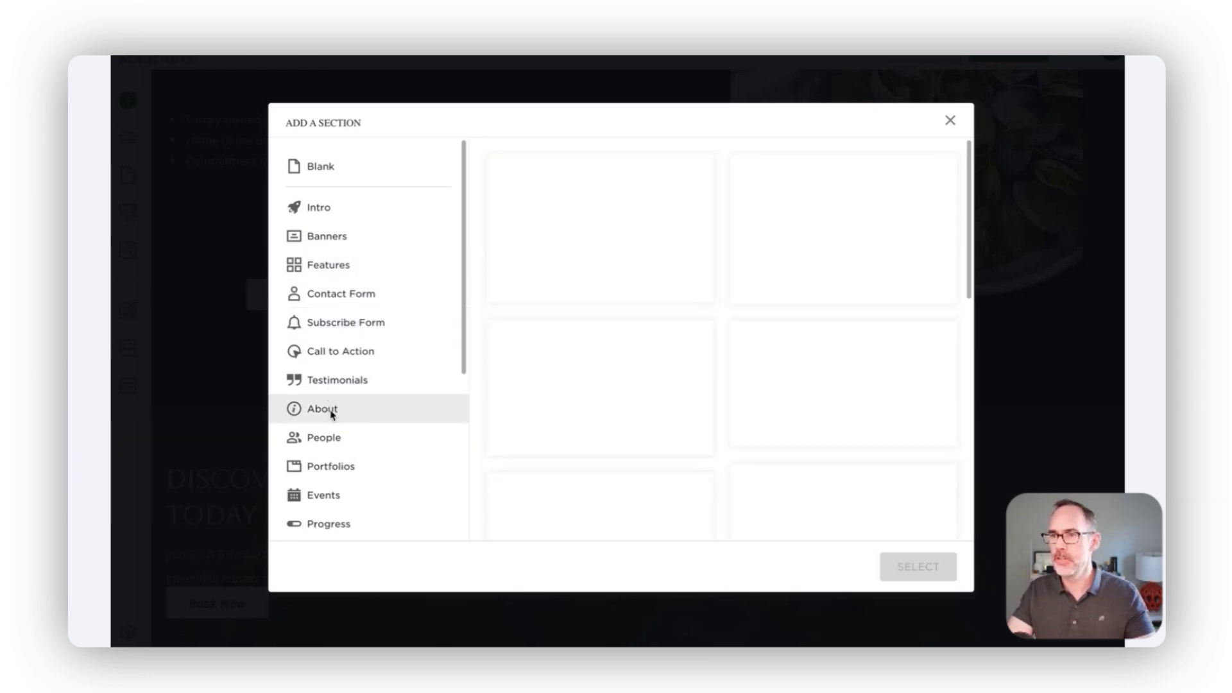
pyautogui.click(342, 443)
pyautogui.scroll(-5, 344, 441)
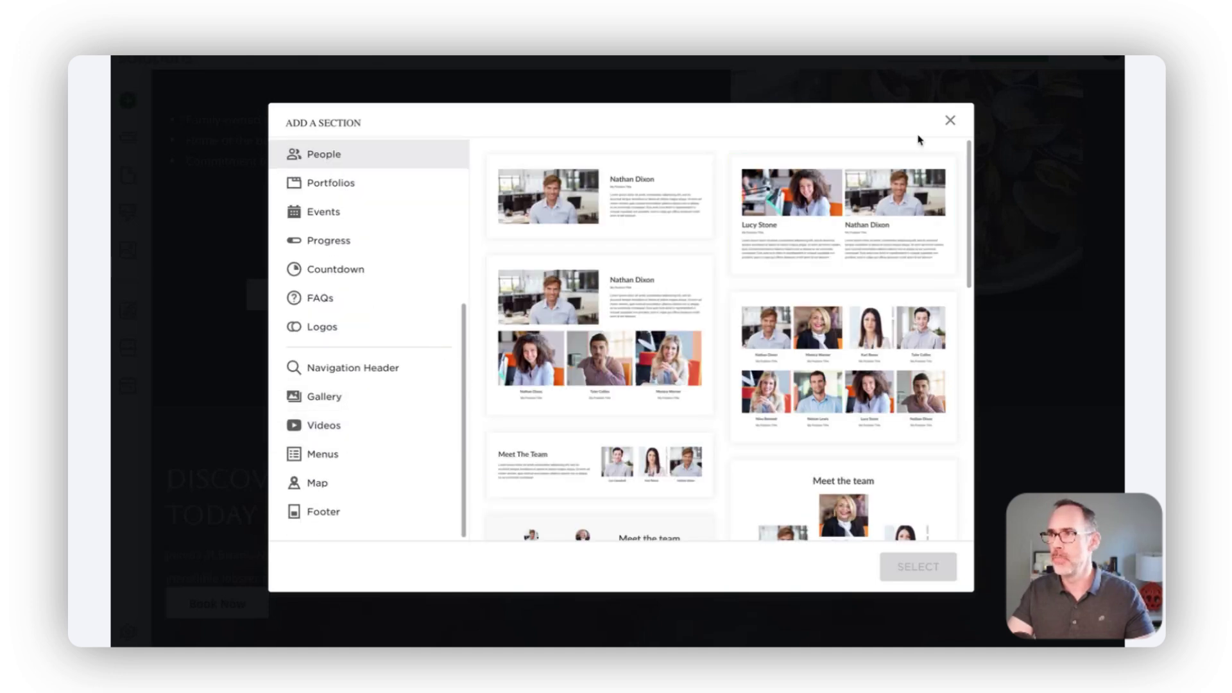
pyautogui.click(952, 122)
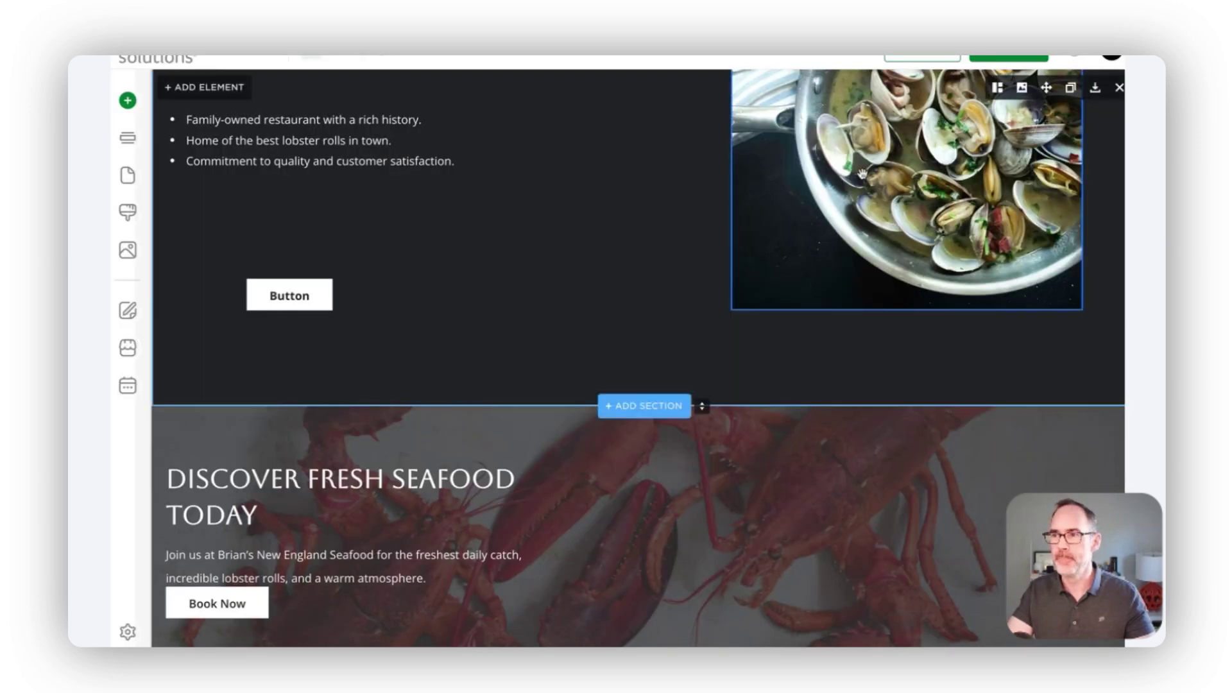